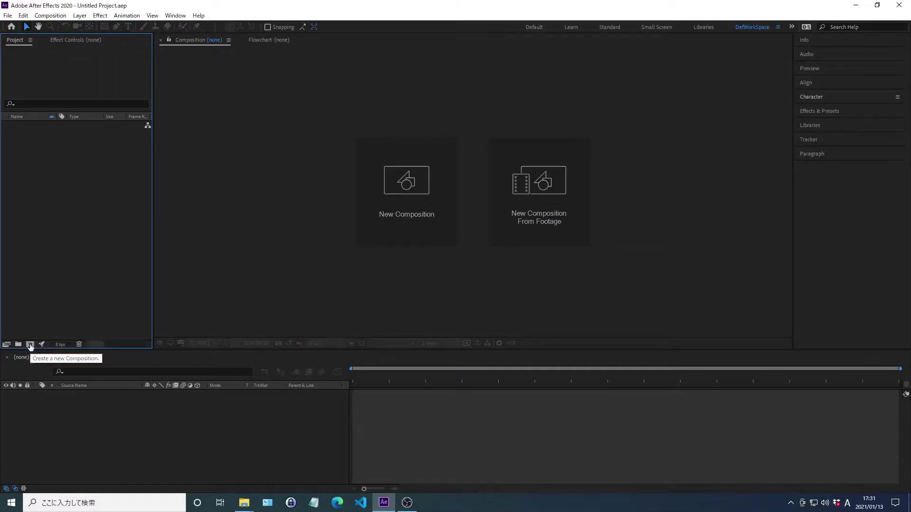
# - Create a composition named Snowflakes with a duration of 0;00;06;00
pyautogui.click(30, 345)
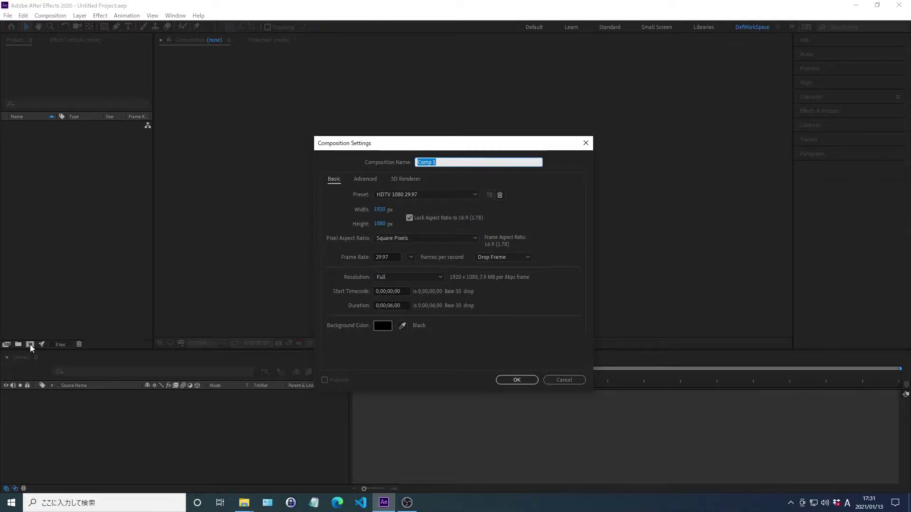
pyautogui.write('Snowflakes')
pyautogui.click(375, 303)
pyautogui.write('0;00;06;00')
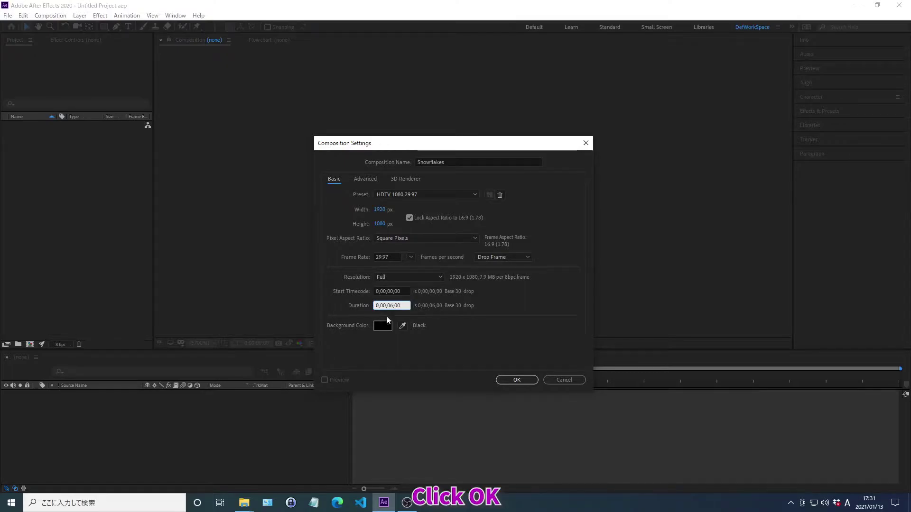
pyautogui.click(517, 380)
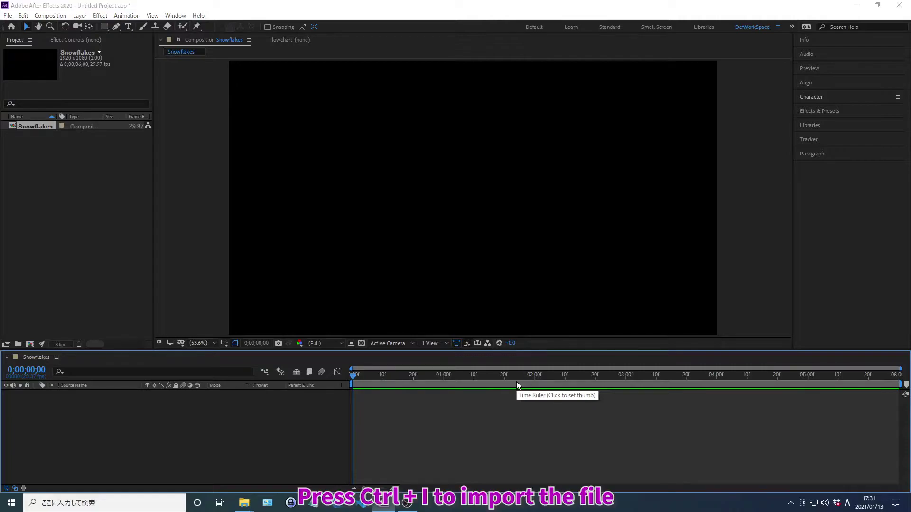
# - Import Background.jpg from the Min001-Christmas Tree Tutorial folder and add it as a layer to the Snowflakes composition
pyautogui.hotkey('ctrl', 'i')
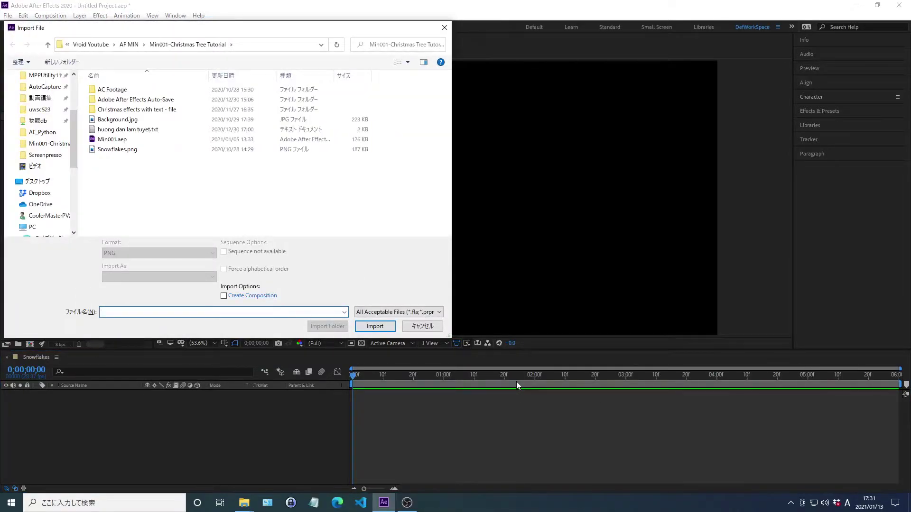
pyautogui.hotkey('alt', 'd')
pyautogui.press('End')
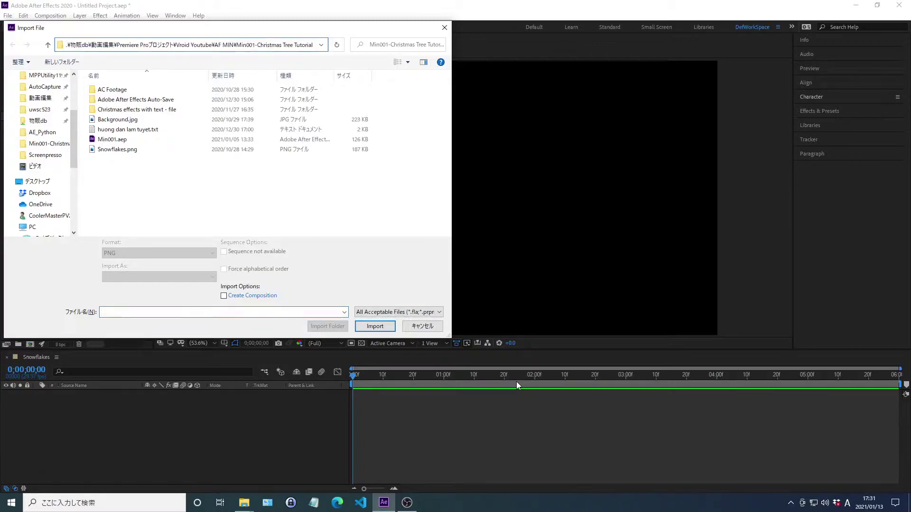
pyautogui.press('Return')
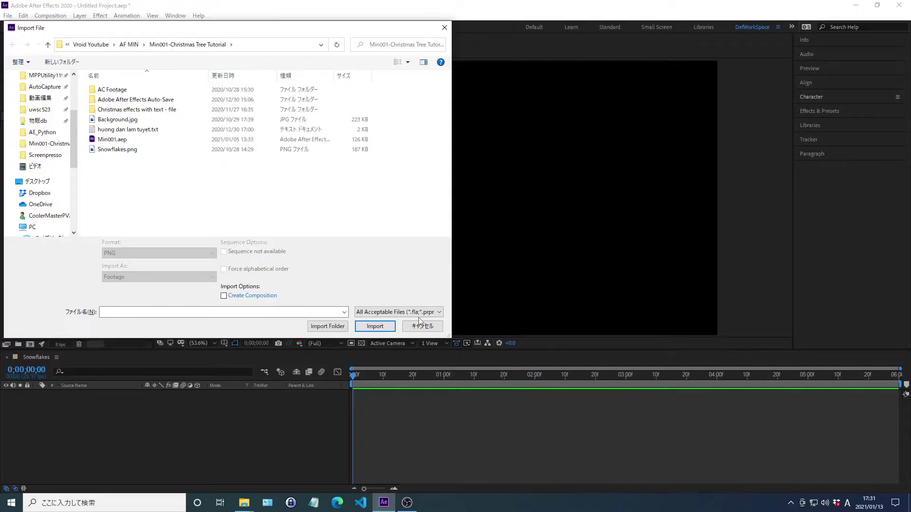
pyautogui.click(118, 120)
pyautogui.doubleClick(118, 122)
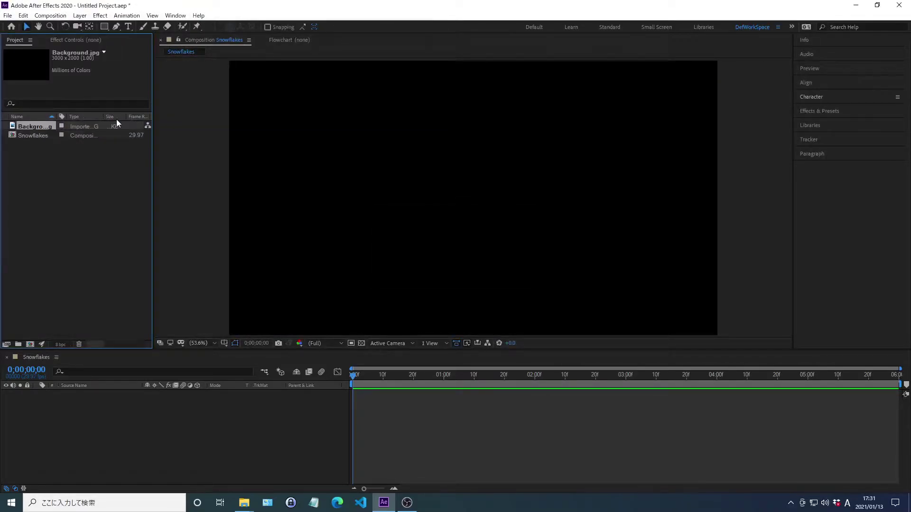
pyautogui.moveTo(50, 230); pyautogui.dragTo(79, 451)
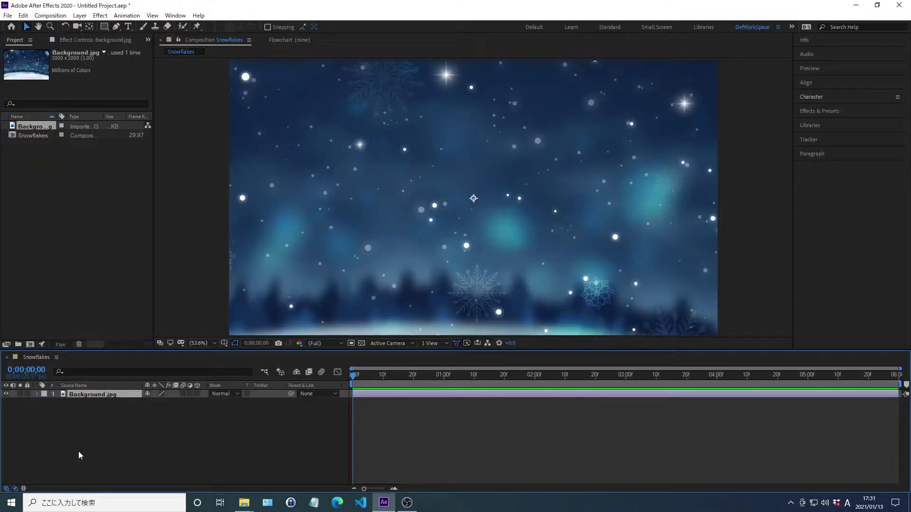
# - Import Snowflakes.png from the same folder and place it in the composition as a layer above Background.jpg
pyautogui.hotkey('ctrl', 'i')
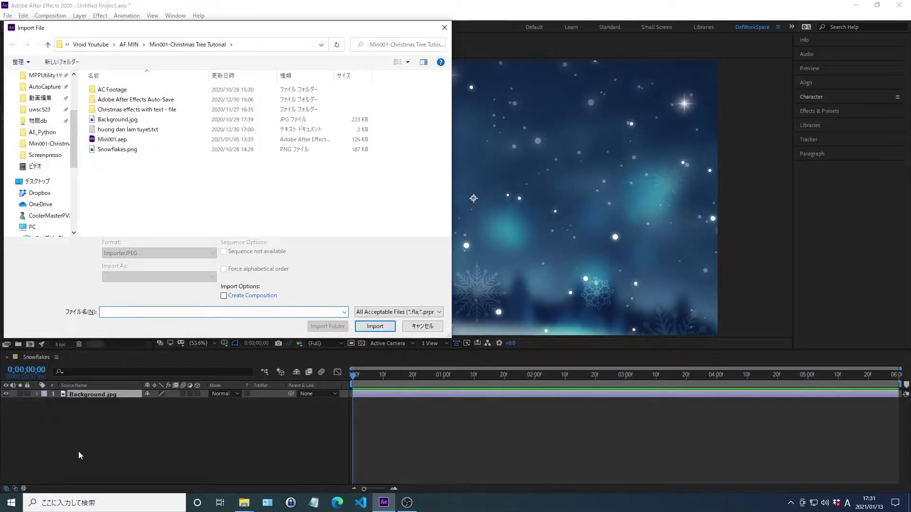
pyautogui.hotkey('alt', 'd')
pyautogui.press('Return')
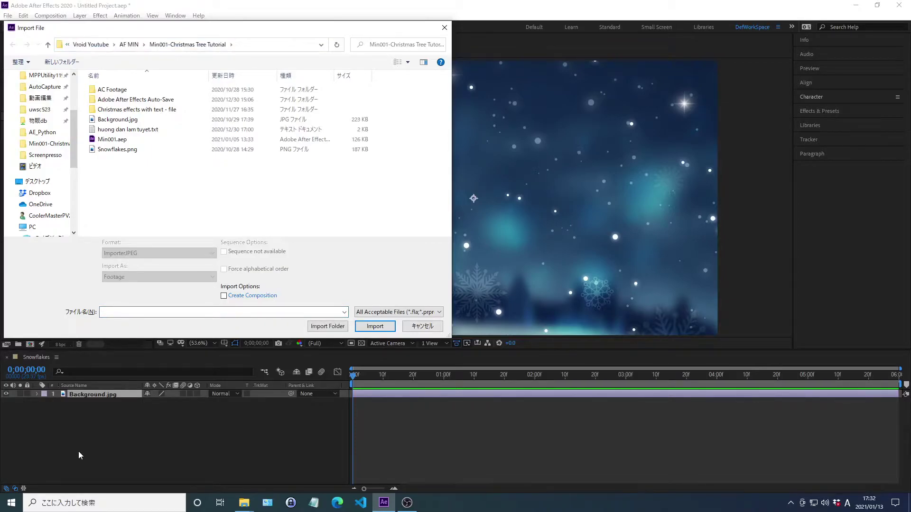
pyautogui.click(117, 150)
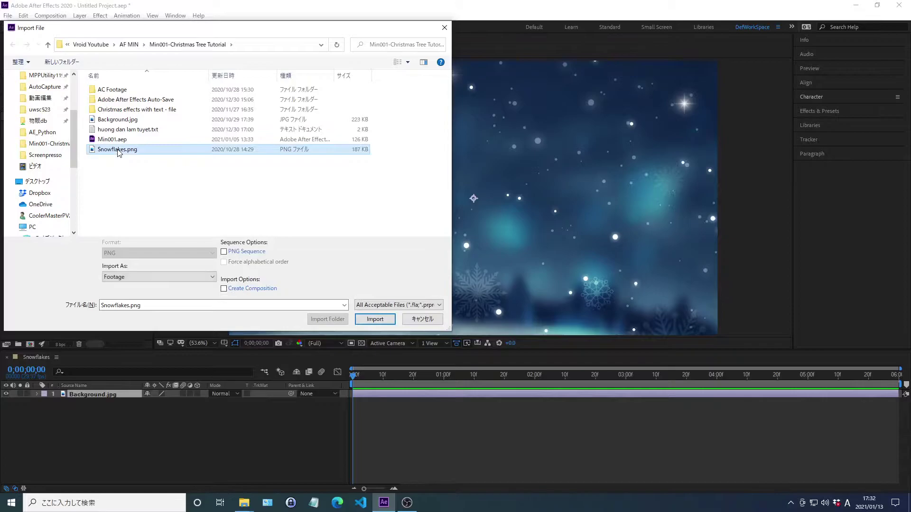
pyautogui.doubleClick(118, 150)
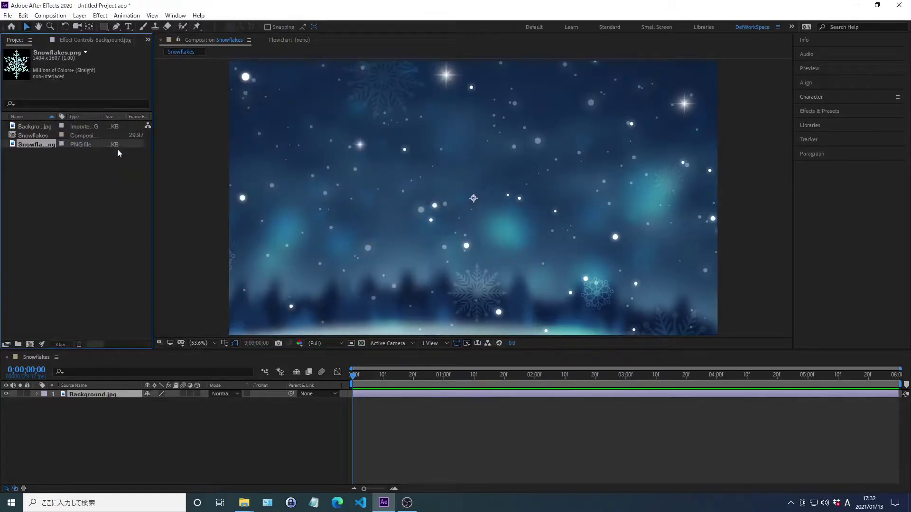
pyautogui.moveTo(53, 144); pyautogui.dragTo(73, 401)
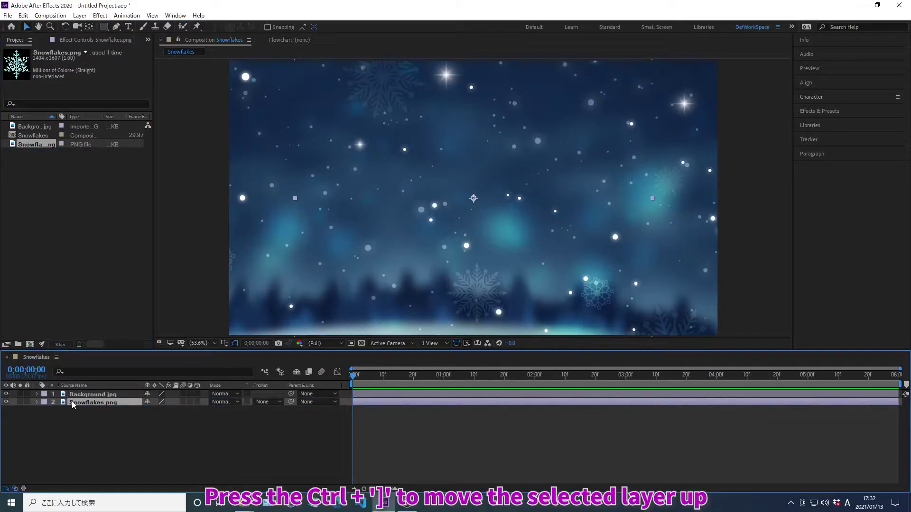
pyautogui.hotkey('ctrl', ']')
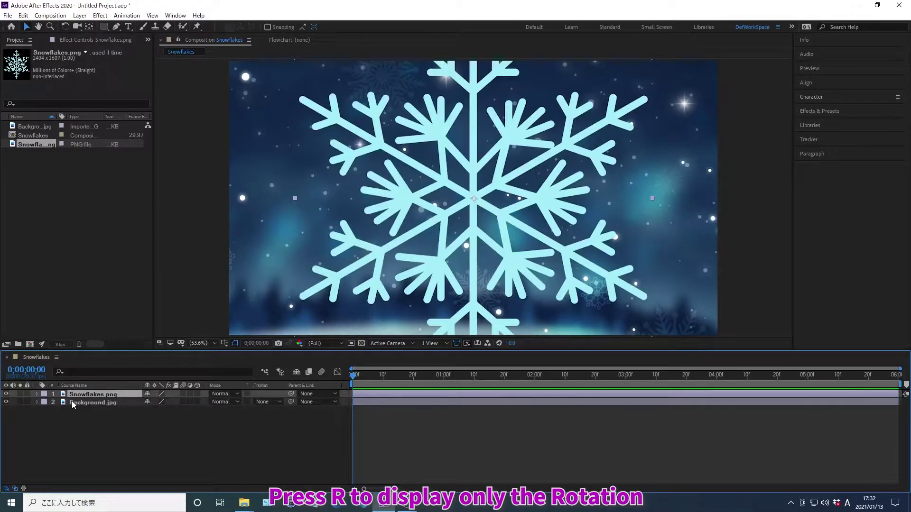
# - Add the expression time*100 to the Rotation of the Snowflakes.png layer and preview the animation
pyautogui.press('r')
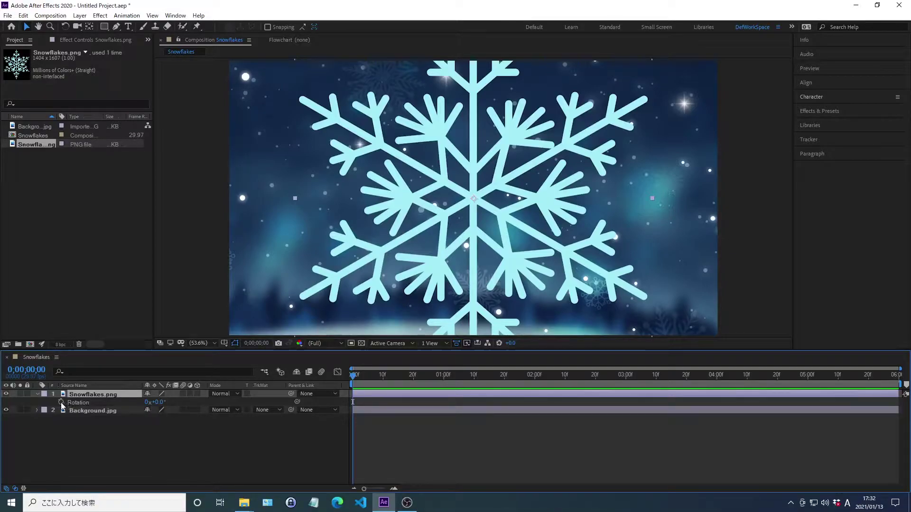
pyautogui.click(61, 402)
pyautogui.write('time*100')
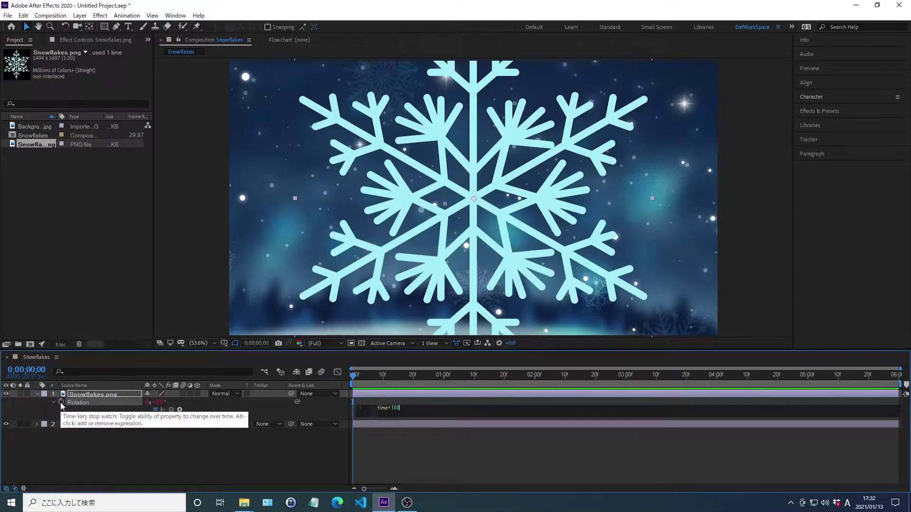
pyautogui.click(224, 402)
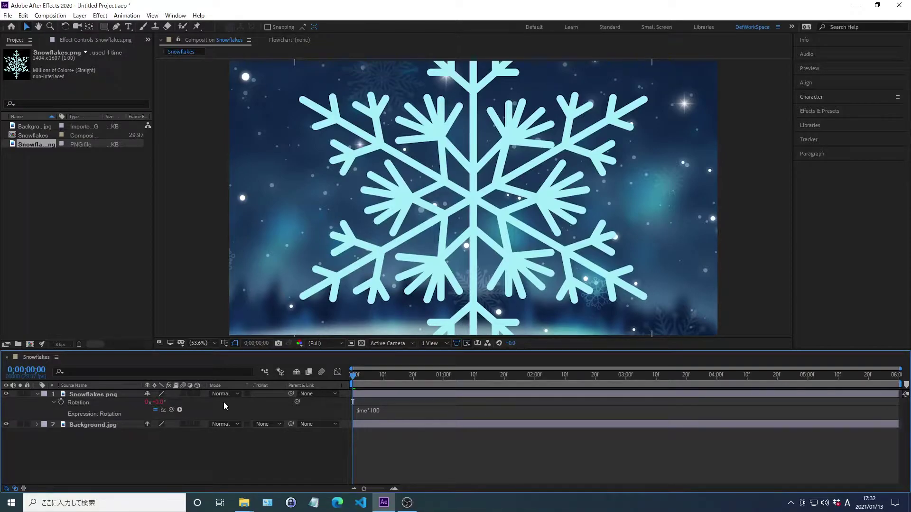
pyautogui.press('space')
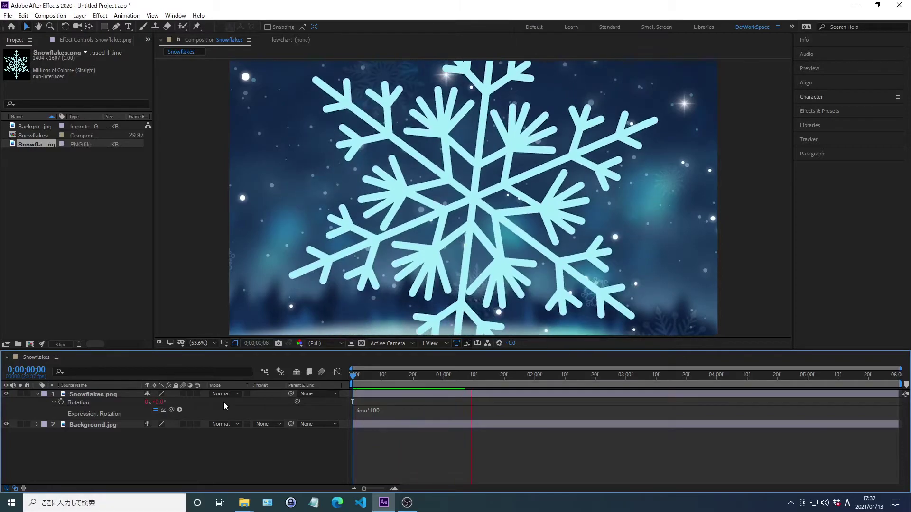
pyautogui.press('space')
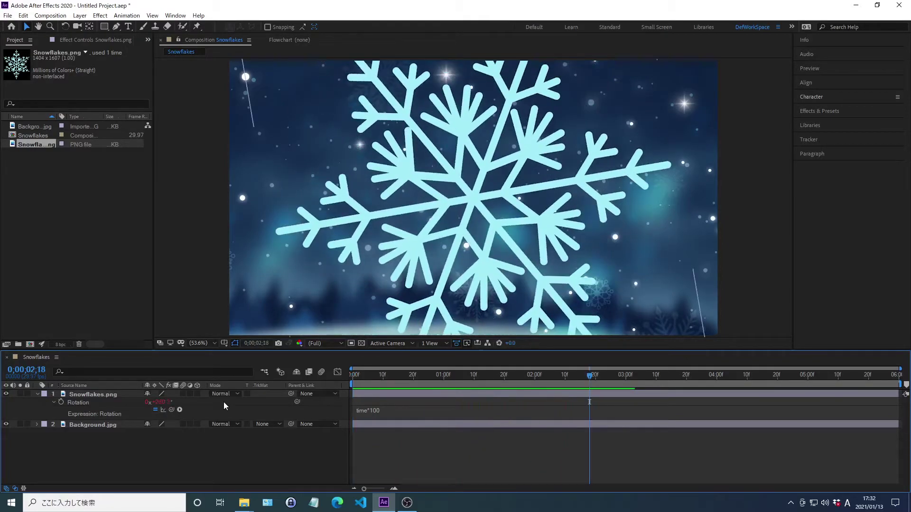
# - Pre-compose the Snowflakes.png layer as Snowflakes Pre-comp, moving all attributes into the new composition, and hide the resulting layer
pyautogui.click(135, 394)
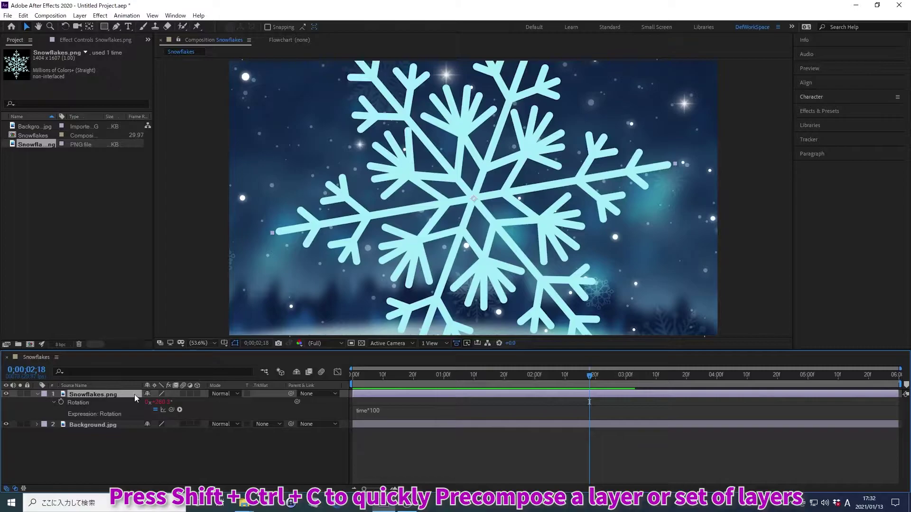
pyautogui.hotkey('ctrl', 'shift', 'c')
pyautogui.write('Sn')
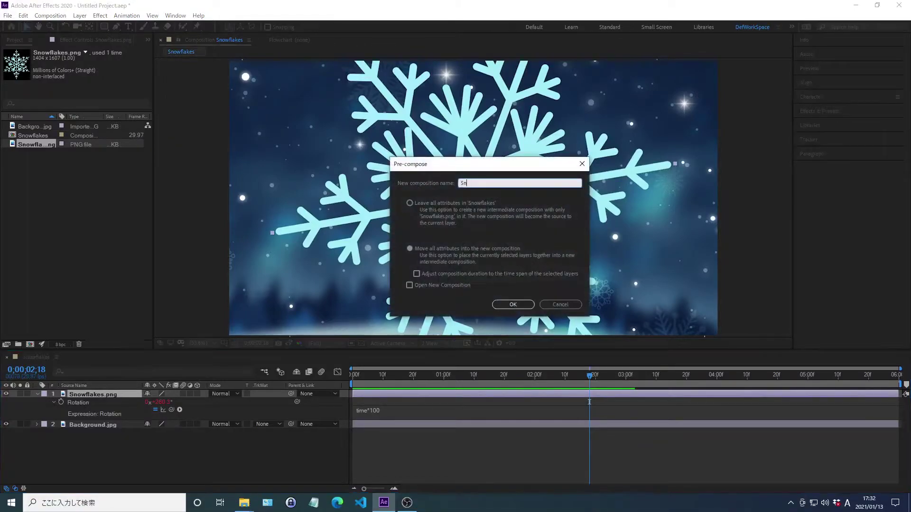
pyautogui.write('owflakes Pre-comp')
pyautogui.click(409, 250)
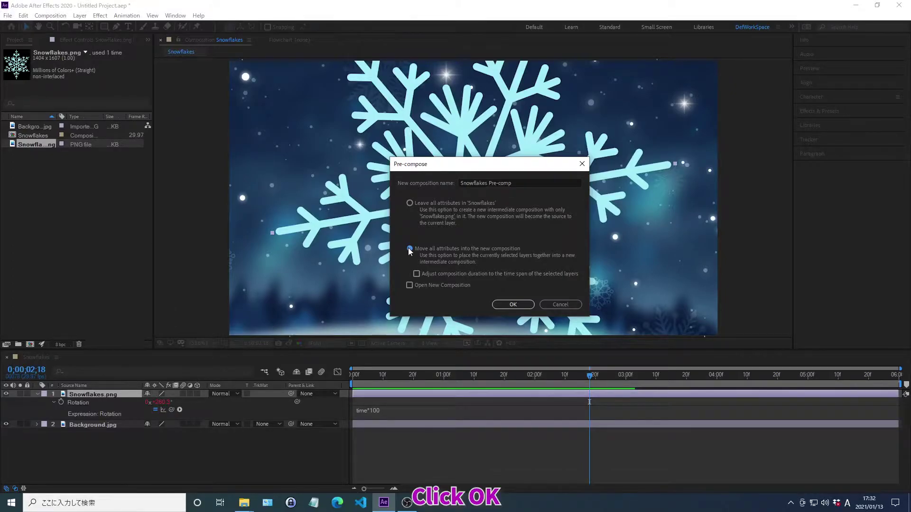
pyautogui.click(513, 304)
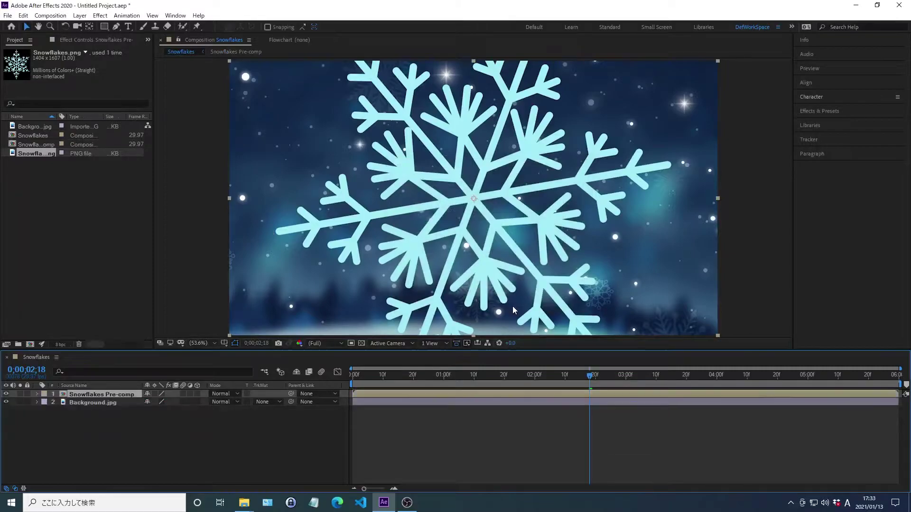
pyautogui.click(6, 394)
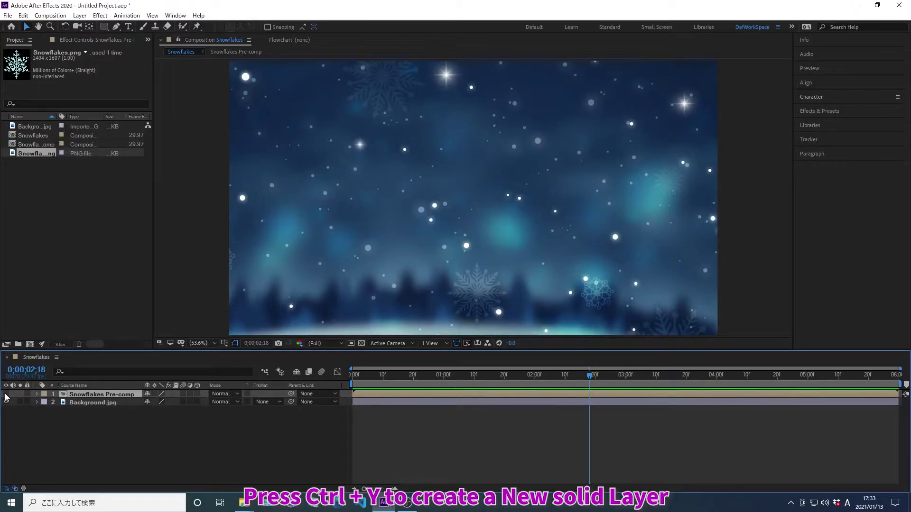
# - Create a new solid layer named Snow Particle, 1920 px wide and 1080 px high, with color D3C9A6
pyautogui.hotkey('ctrl', 'y')
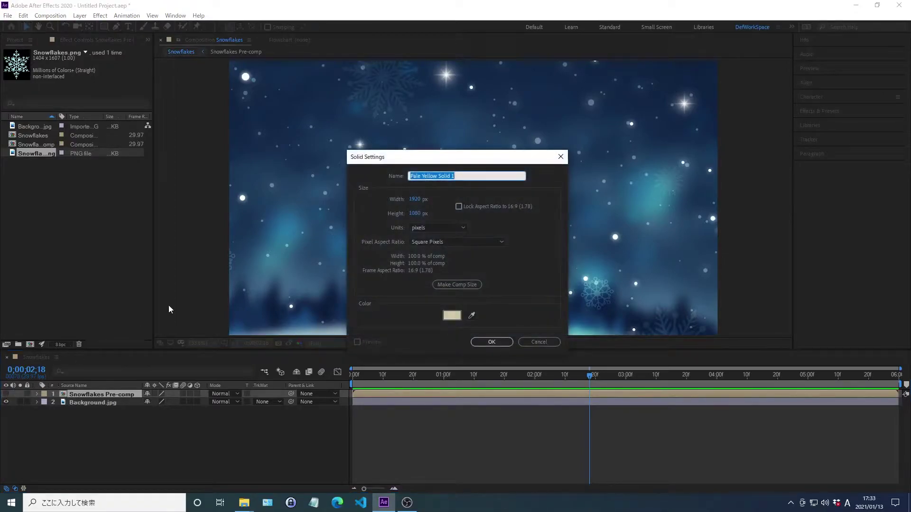
pyautogui.write('Snow ')
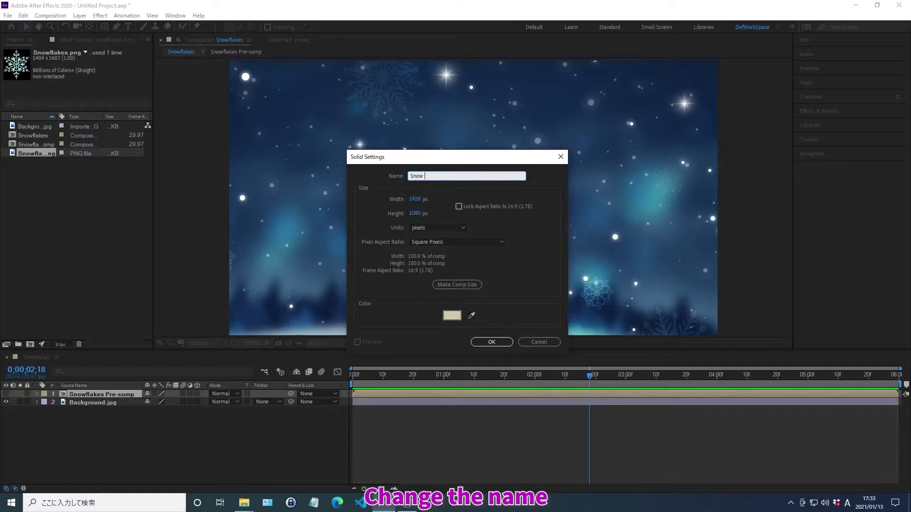
pyautogui.write('Particle')
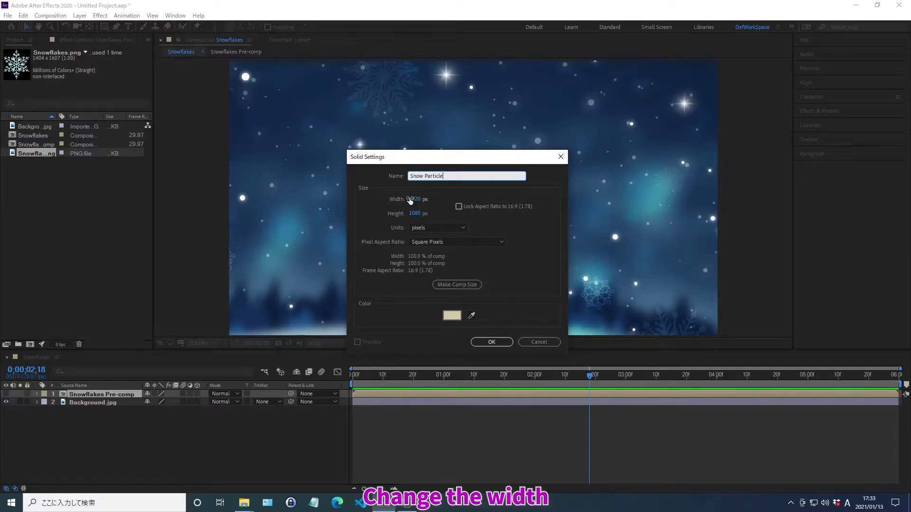
pyautogui.click(410, 200)
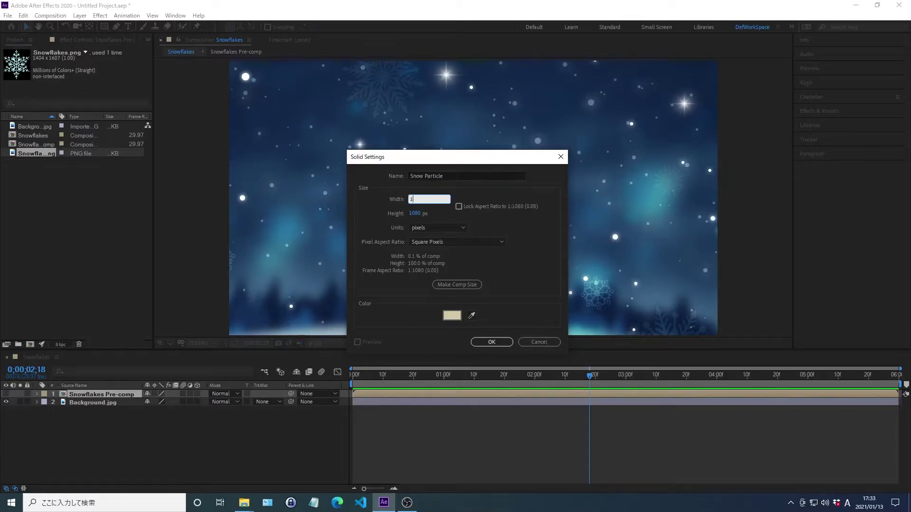
pyautogui.click(411, 213)
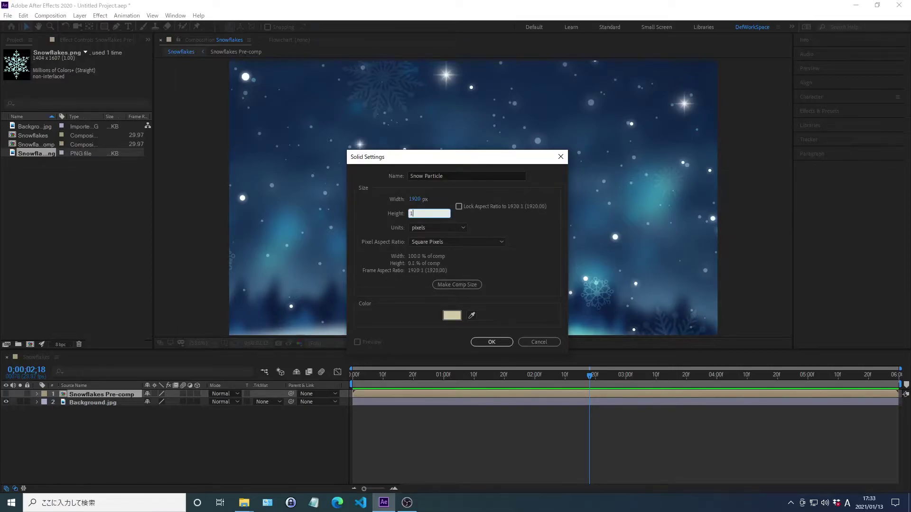
pyautogui.click(453, 316)
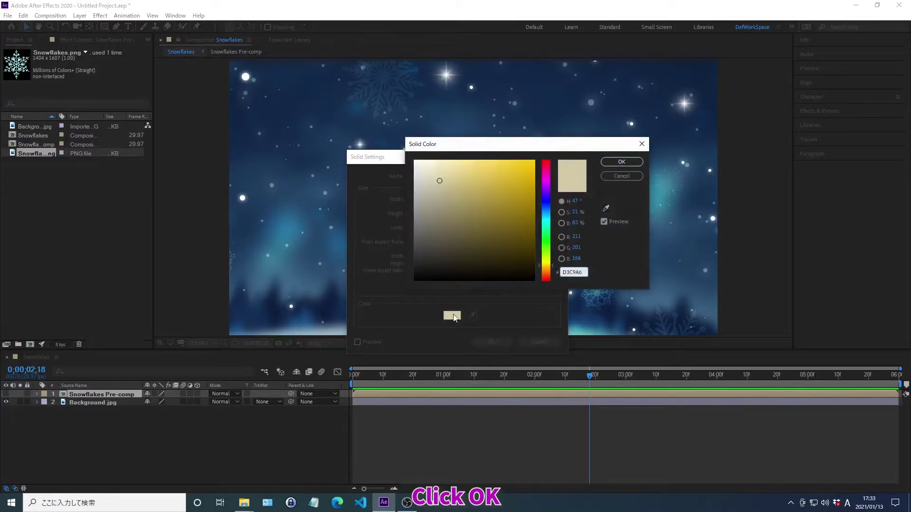
pyautogui.click(622, 163)
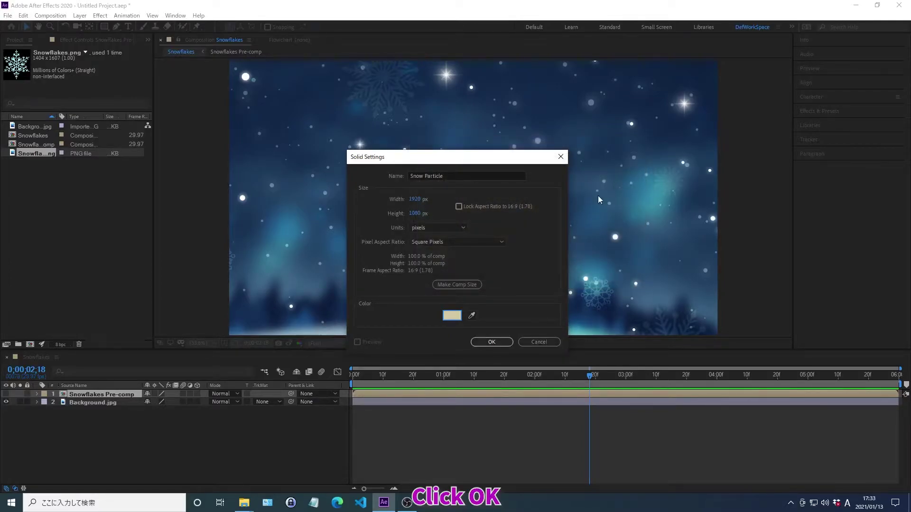
pyautogui.click(491, 342)
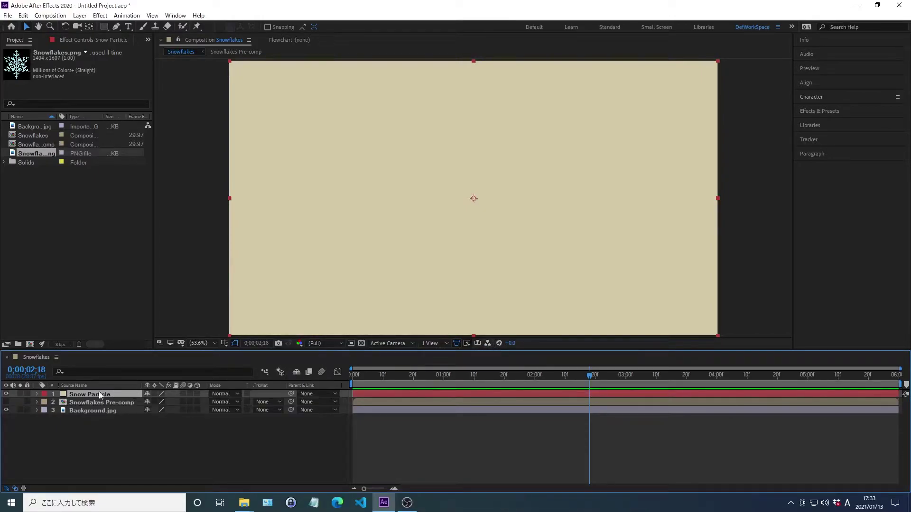
# - Find the CC Particle World effect and apply it to the Snow Particle layer
pyautogui.click(898, 127)
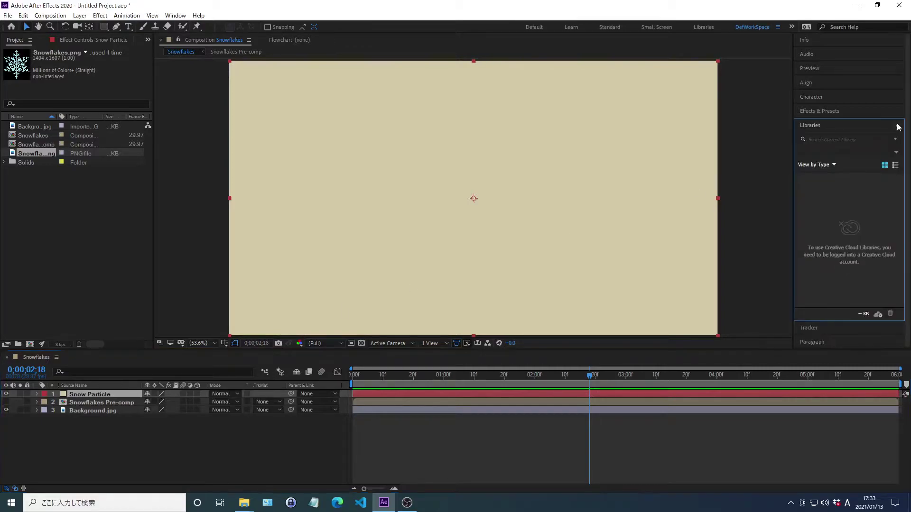
pyautogui.click(819, 111)
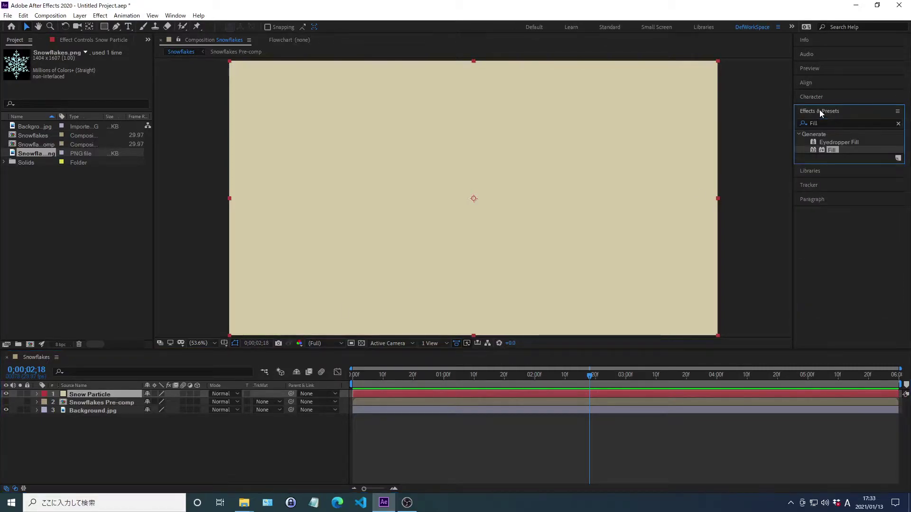
pyautogui.click(898, 124)
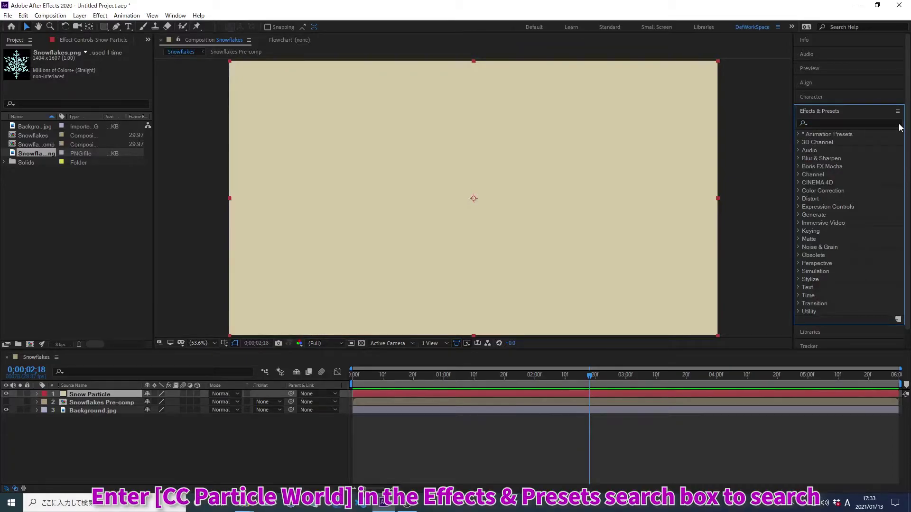
pyautogui.click(820, 122)
pyautogui.write('CC Particle World')
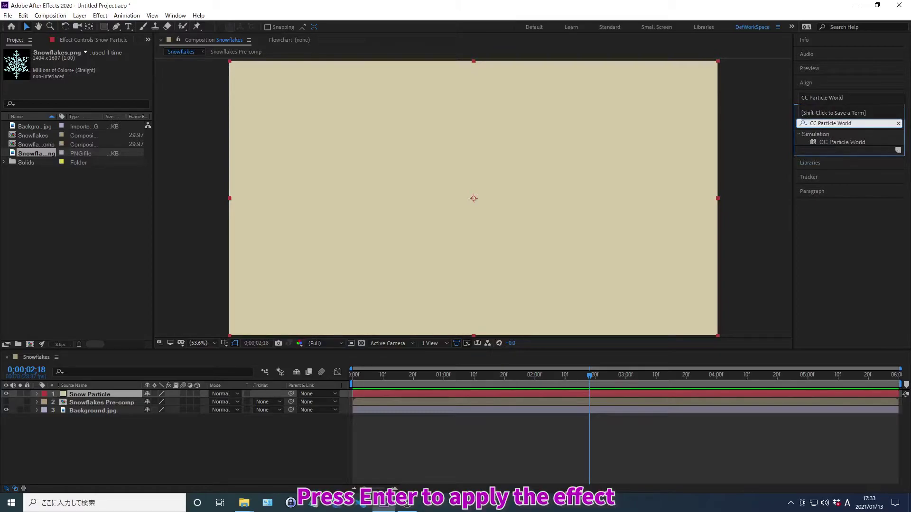
pyautogui.press('Return')
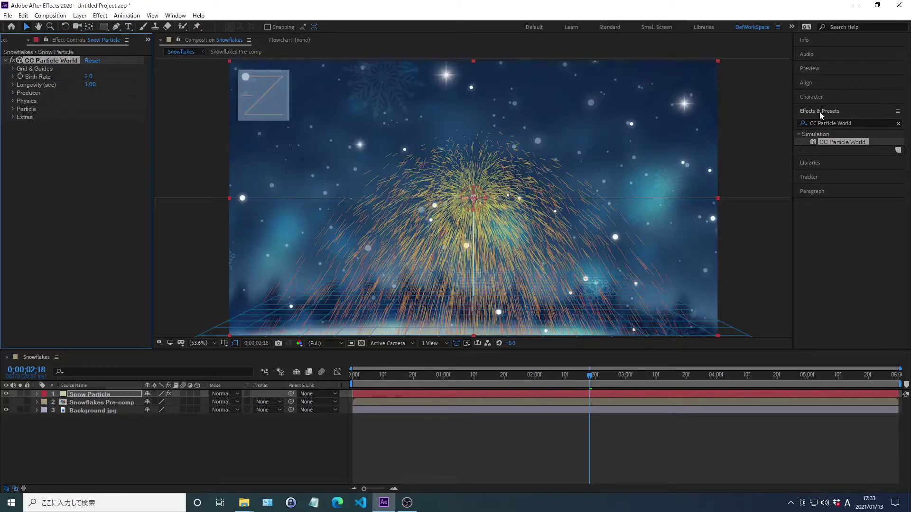
pyautogui.click(820, 111)
# - Set the Birth Rate of CC Particle World to 0.5 and its Longevity to 10 seconds
pyautogui.rightClick(40, 79)
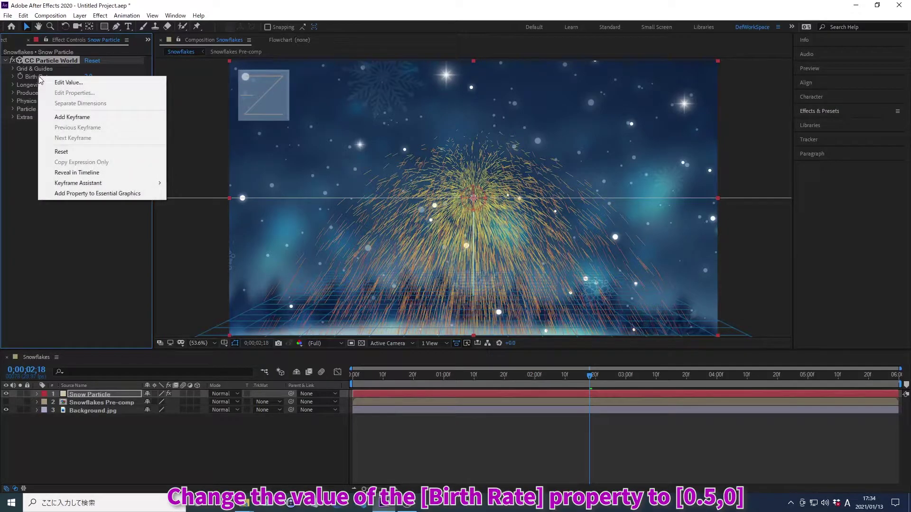
pyautogui.click(60, 82)
pyautogui.write('0.5')
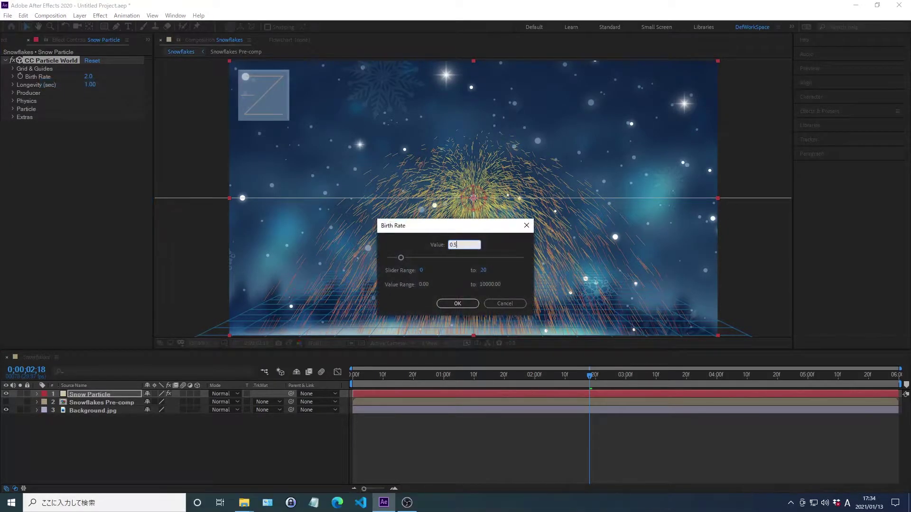
pyautogui.press('Return')
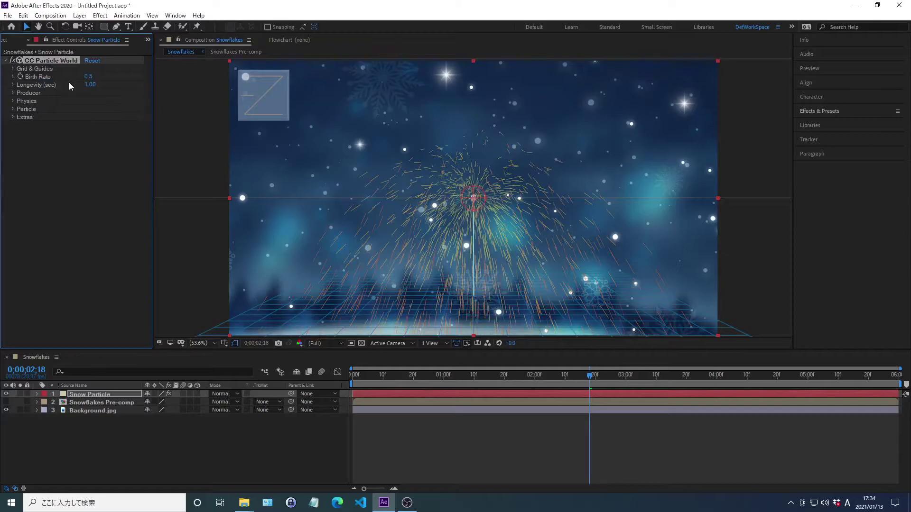
pyautogui.rightClick(37, 88)
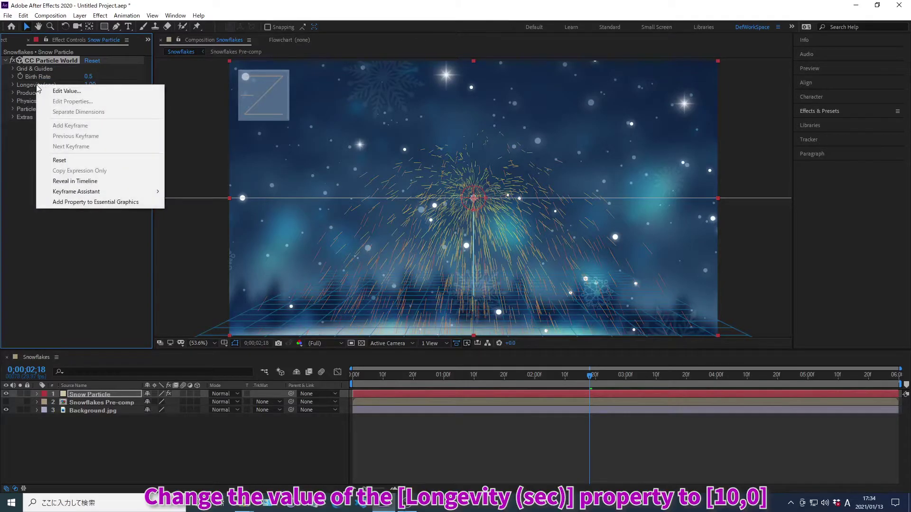
pyautogui.click(64, 92)
pyautogui.write('10')
pyautogui.press('Return')
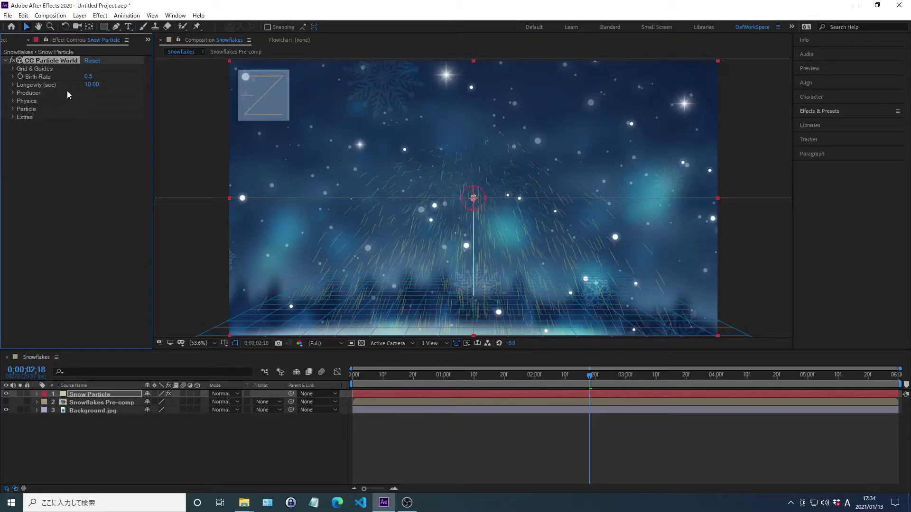
# - Set the Particle Type to Textured Square and use the Snowflakes Pre-comp layer as the particle texture
pyautogui.click(11, 110)
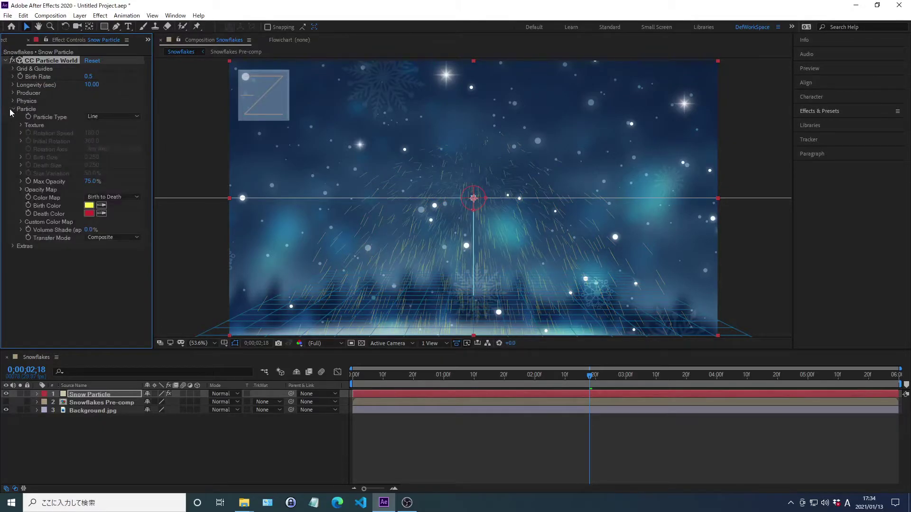
pyautogui.click(98, 117)
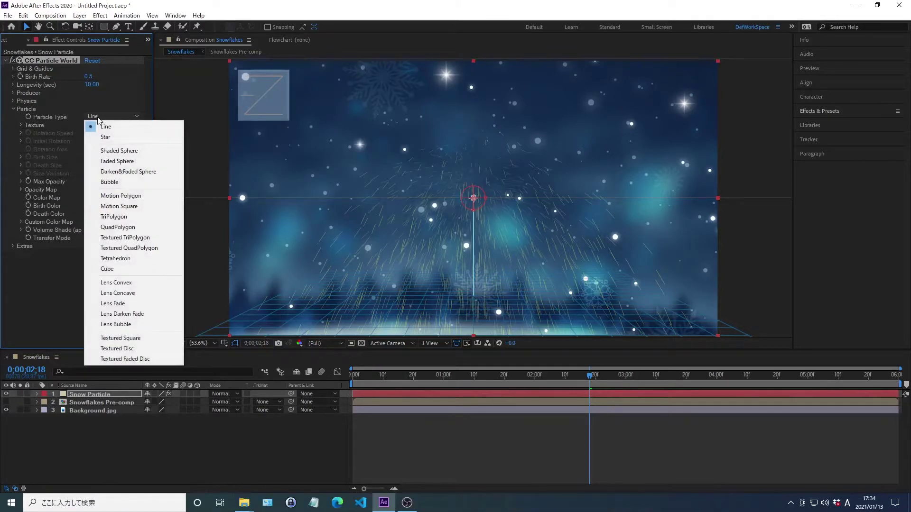
pyautogui.click(120, 338)
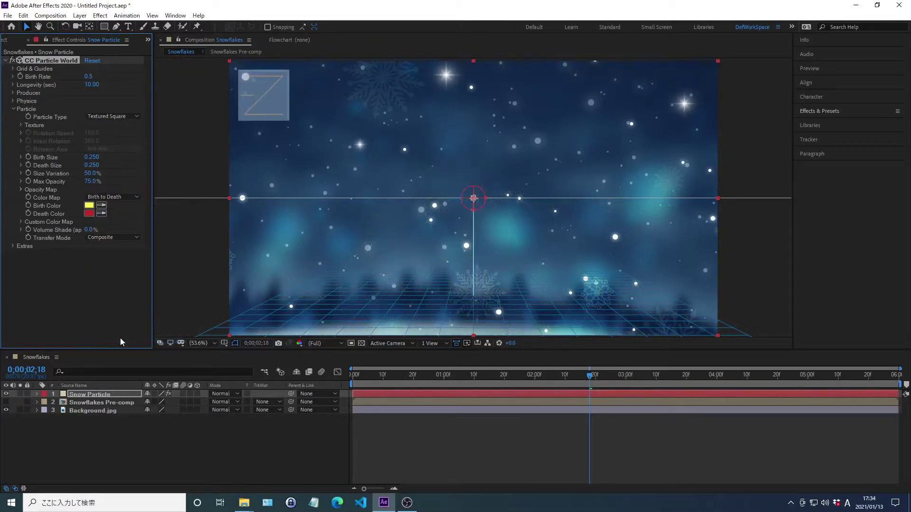
pyautogui.click(19, 125)
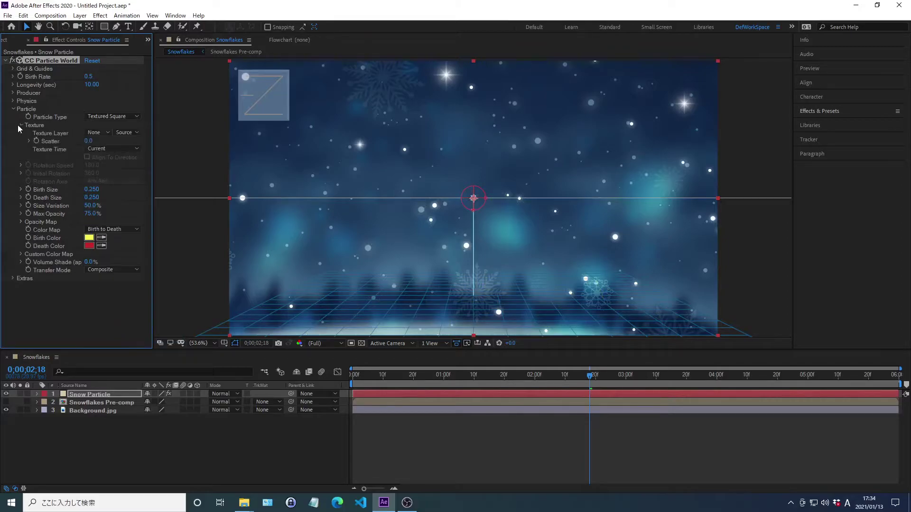
pyautogui.click(99, 134)
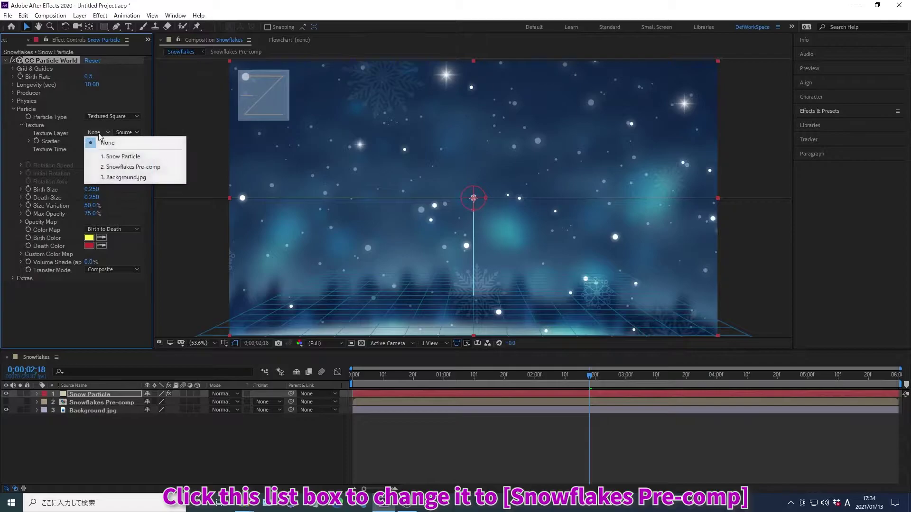
pyautogui.click(133, 166)
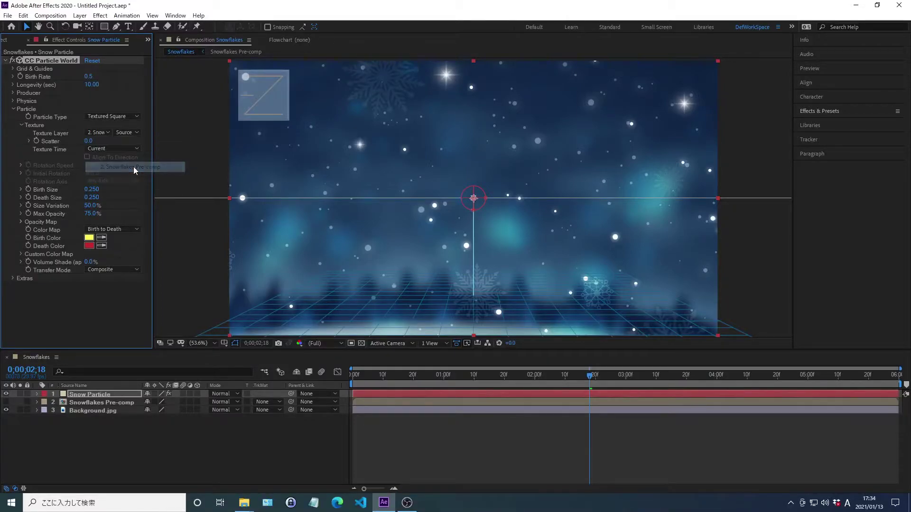
# - Set the particles' Birth Size to 0.5 and Death Size to 0.1
pyautogui.rightClick(47, 190)
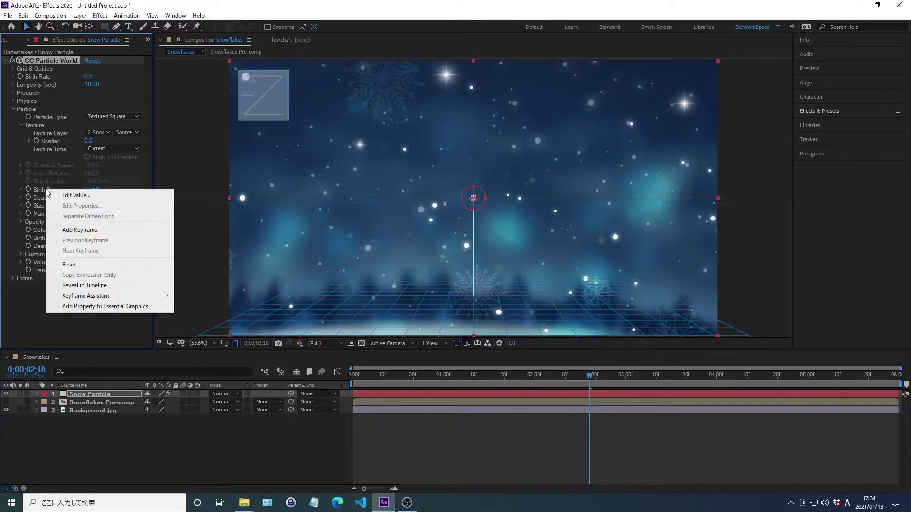
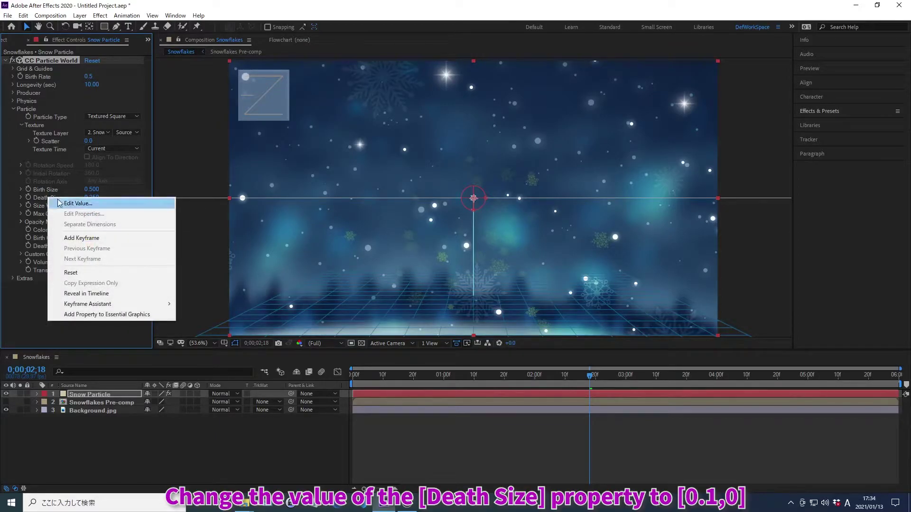
pyautogui.click(77, 203)
pyautogui.write('0.1')
pyautogui.press('Return')
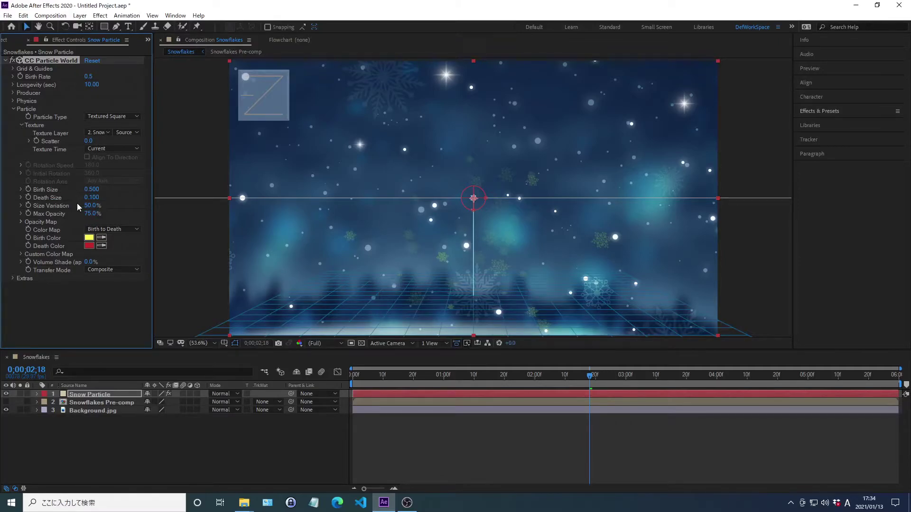
# - Set the particles' Size Variation to 80% and collapse the Particle settings
pyautogui.rightClick(52, 206)
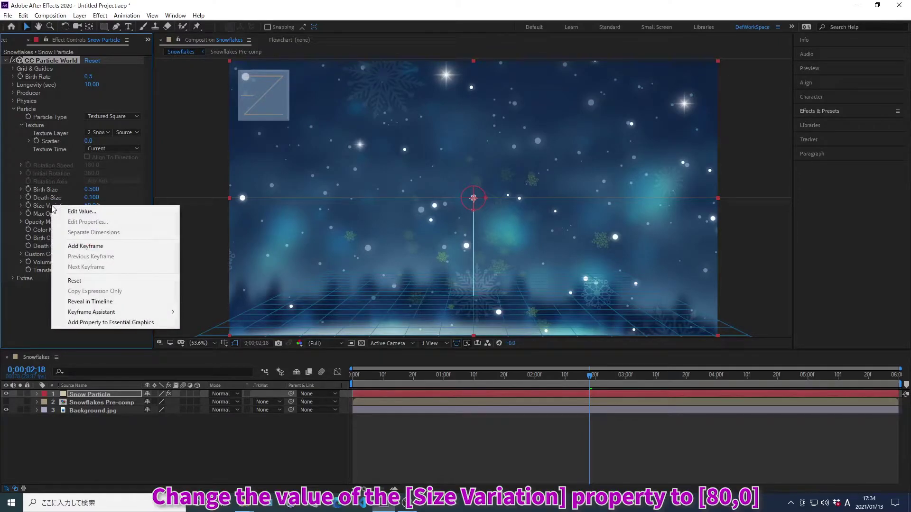
pyautogui.click(82, 212)
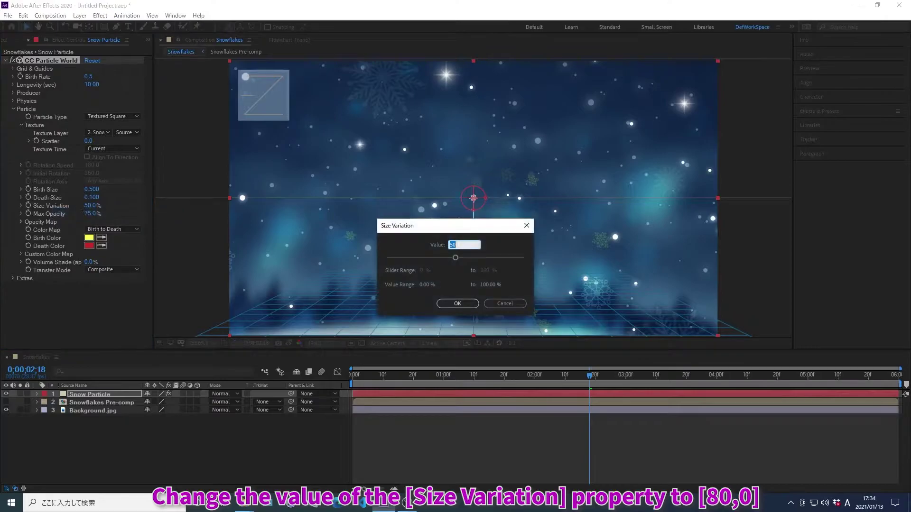
pyautogui.write('80')
pyautogui.press('Return')
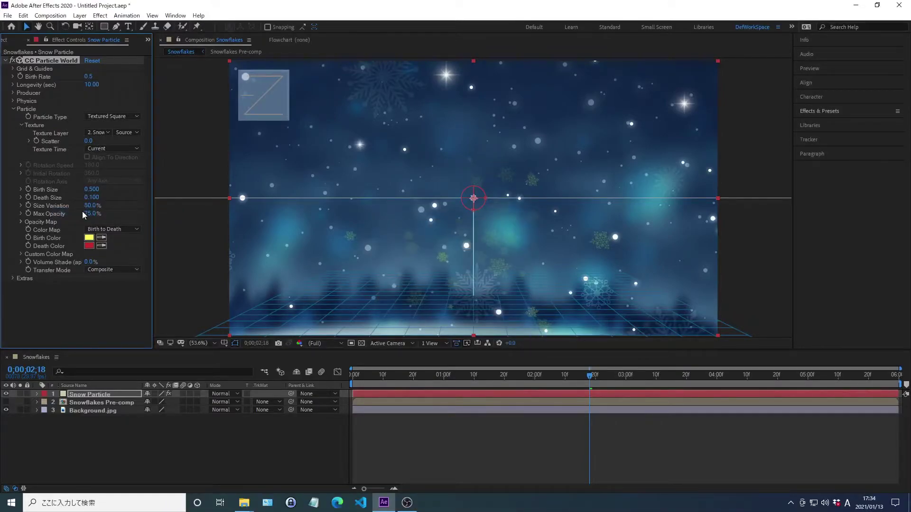
pyautogui.click(13, 109)
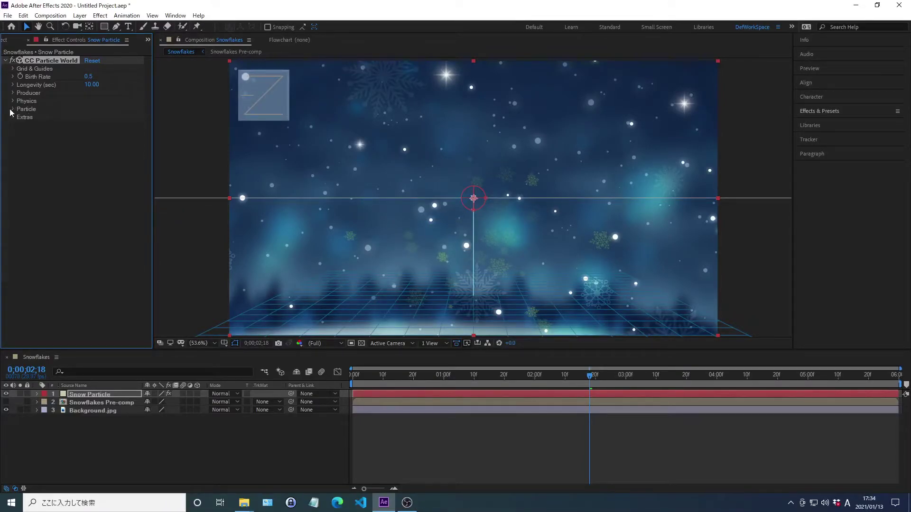
# - Set the Position Y of the particle Producer to -0.28
pyautogui.click(12, 95)
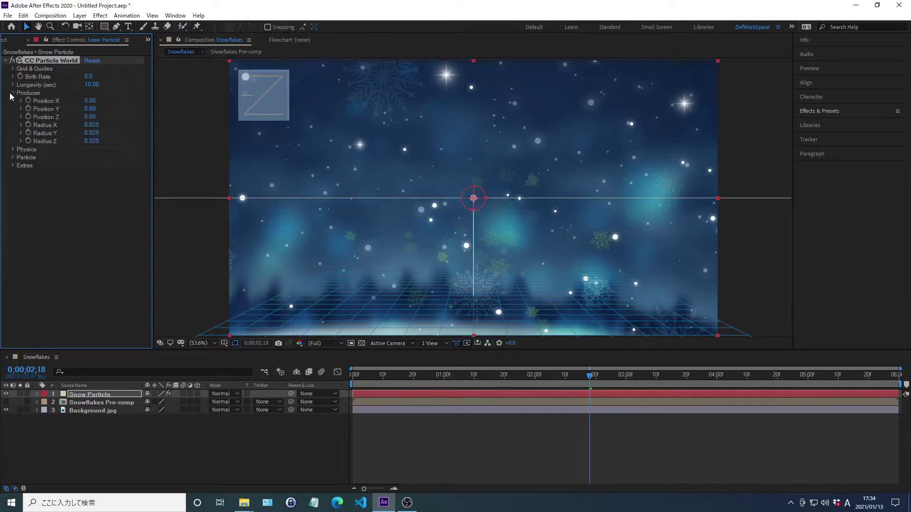
pyautogui.rightClick(47, 109)
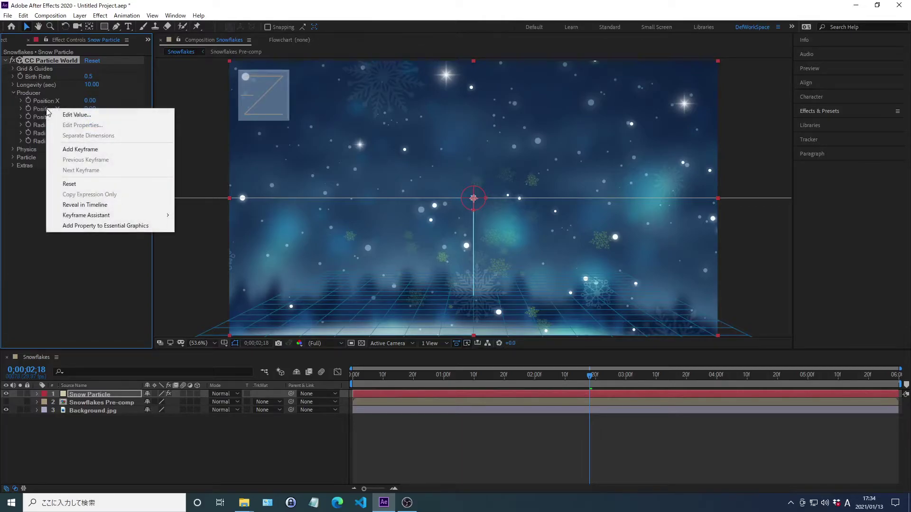
pyautogui.click(77, 115)
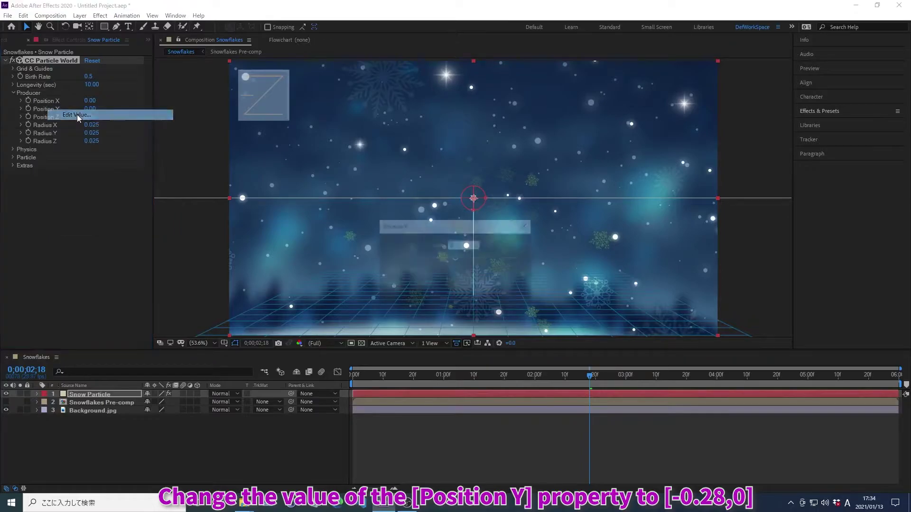
pyautogui.write('-0.28')
pyautogui.press('Return')
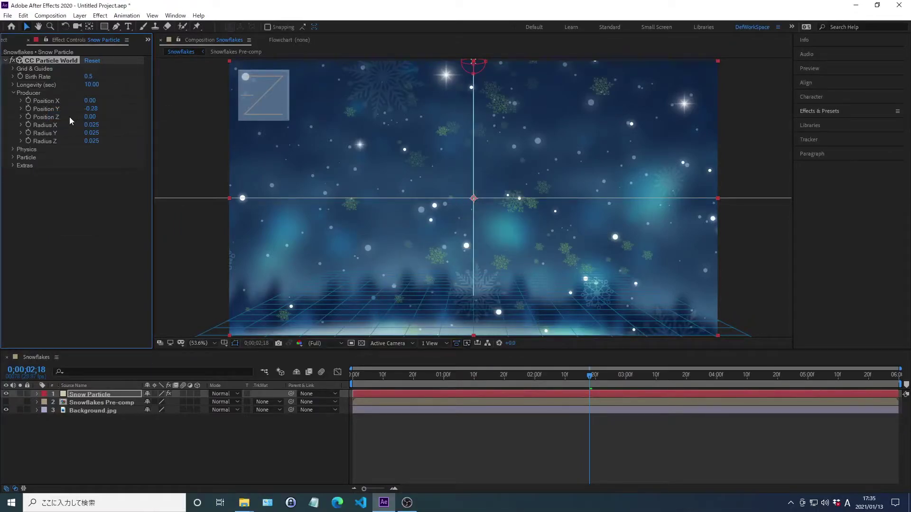
# - Set the Producer's Radius X to 0.5, Radius Y to 0.2 and Radius Z to 0.5, and collapse its settings
pyautogui.rightClick(47, 125)
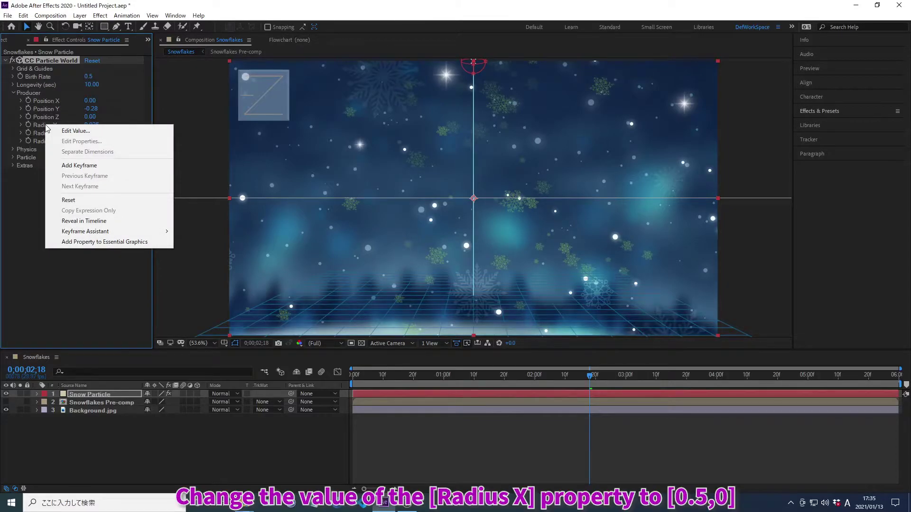
pyautogui.click(76, 130)
pyautogui.write('0.5')
pyautogui.press('Return')
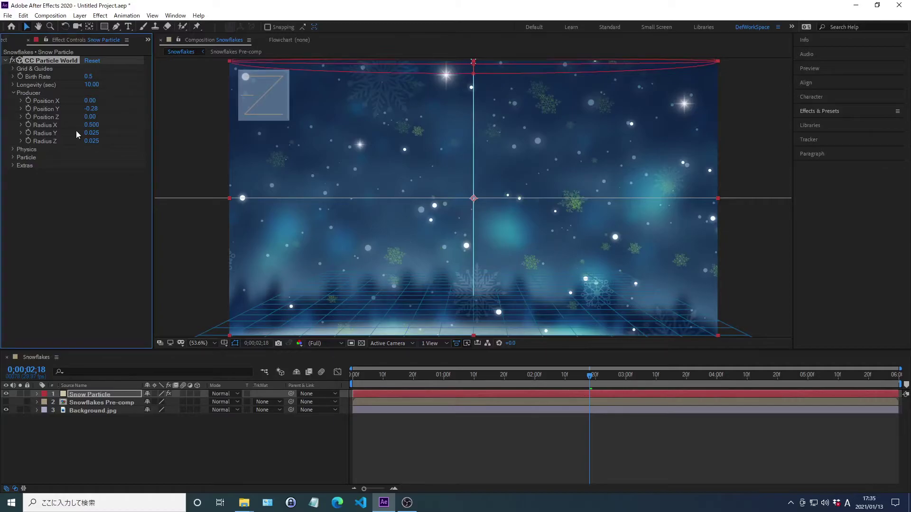
pyautogui.rightClick(46, 136)
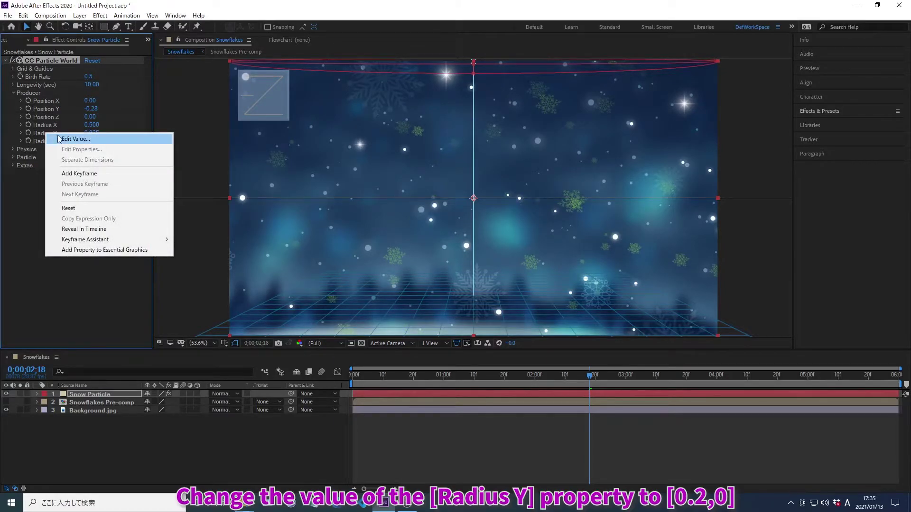
pyautogui.click(76, 138)
pyautogui.write('0.2')
pyautogui.press('Return')
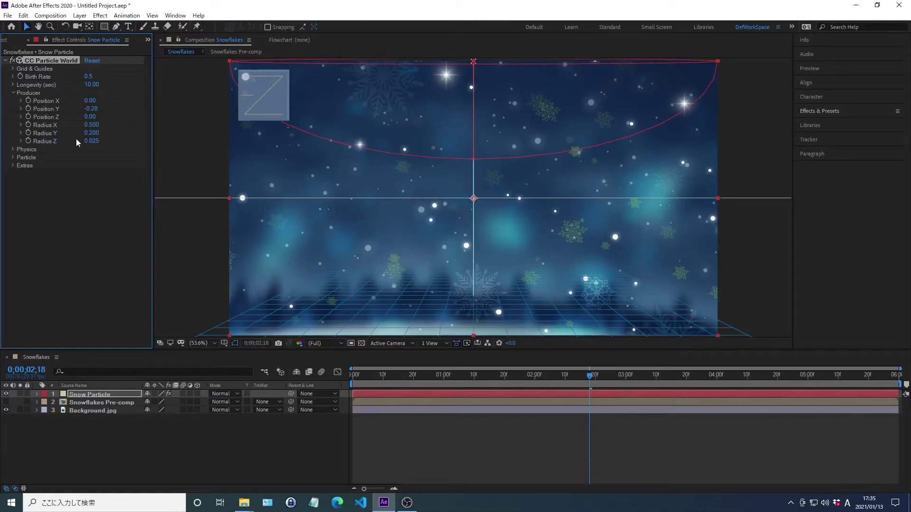
pyautogui.rightClick(46, 142)
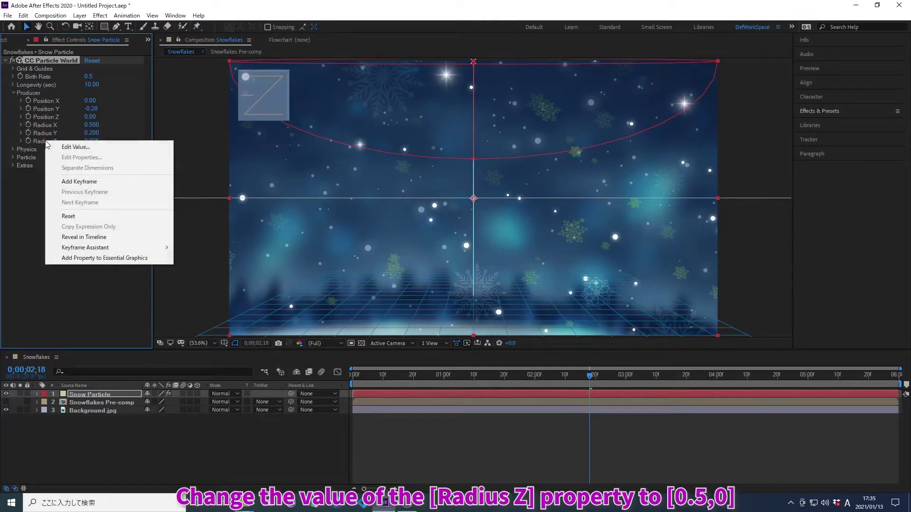
pyautogui.click(76, 147)
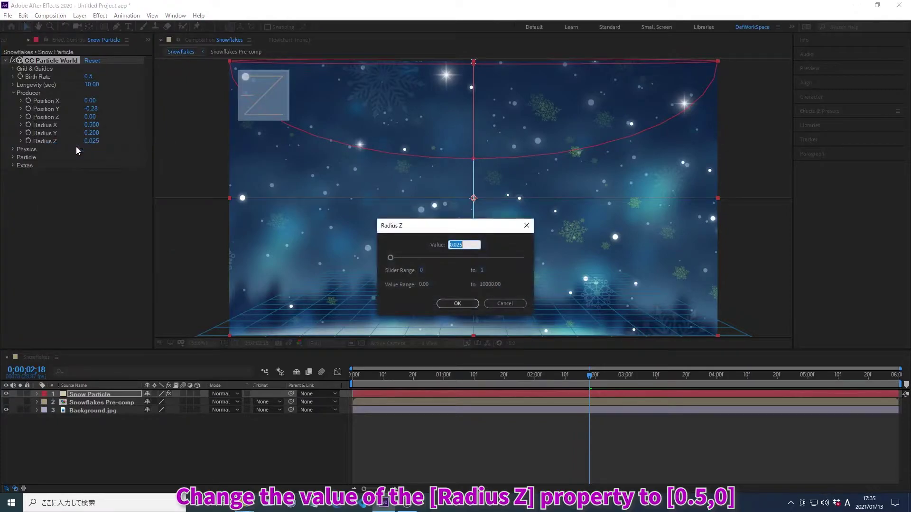
pyautogui.write('0.5')
pyautogui.press('Return')
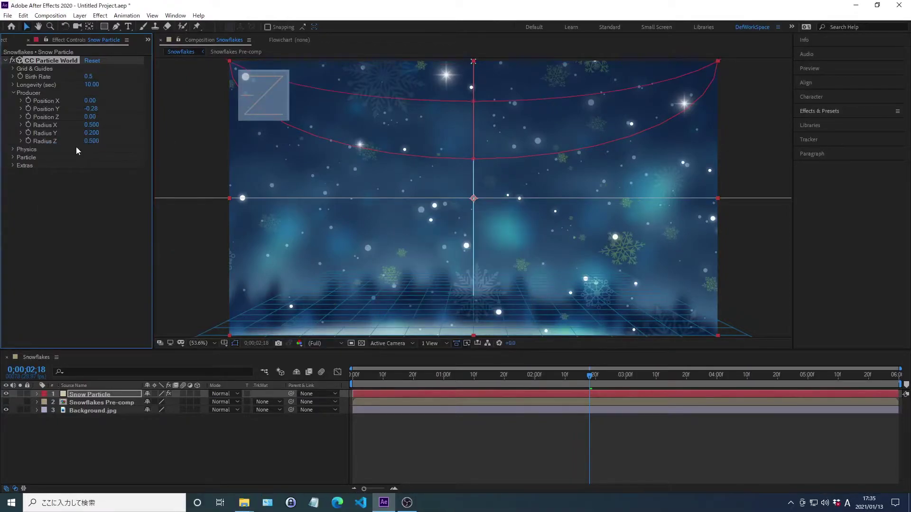
pyautogui.click(12, 93)
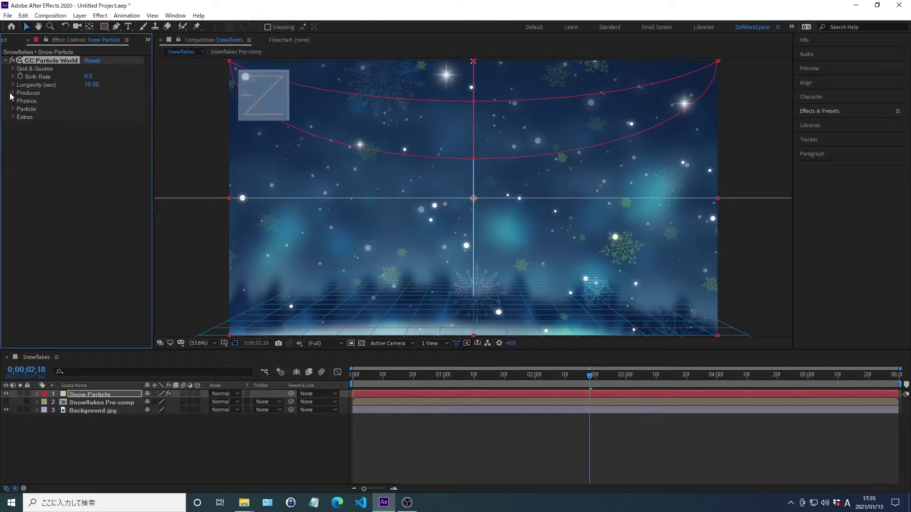
# - Set the particle Physics animation to Viscouse and its Velocity to 2
pyautogui.click(13, 101)
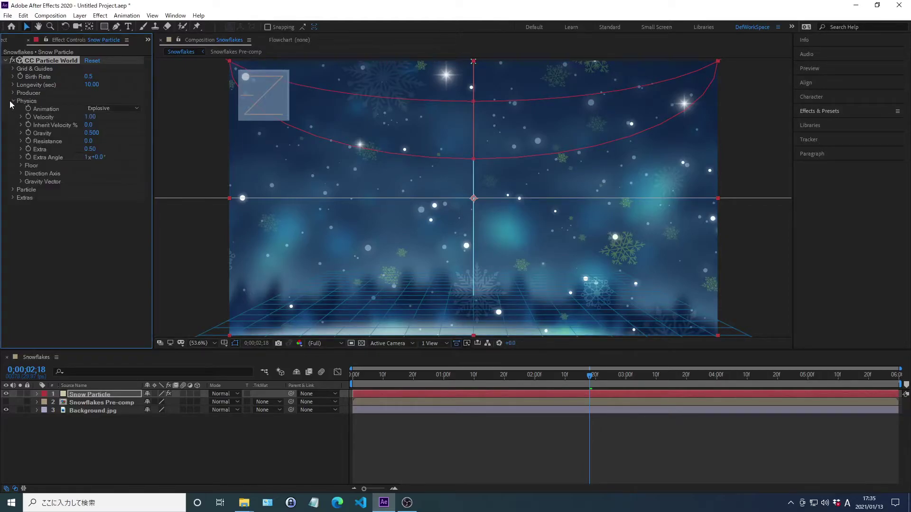
pyautogui.click(95, 110)
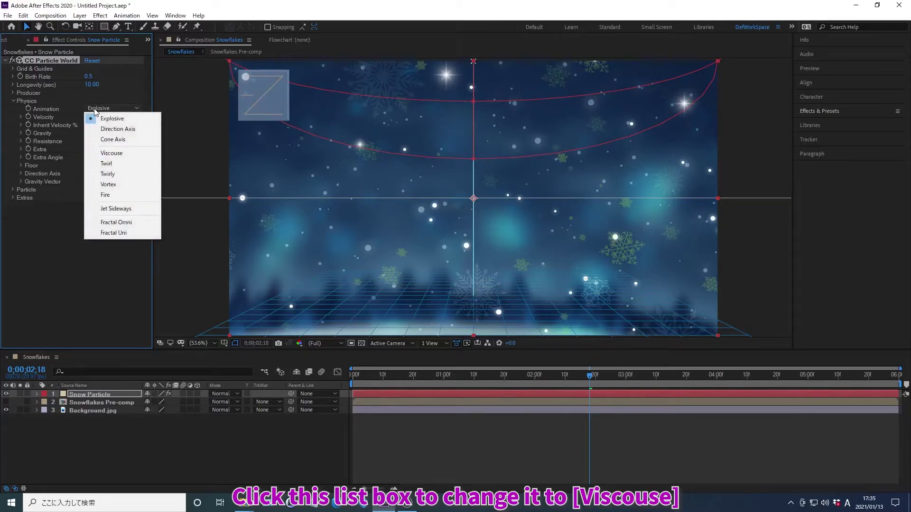
pyautogui.click(111, 152)
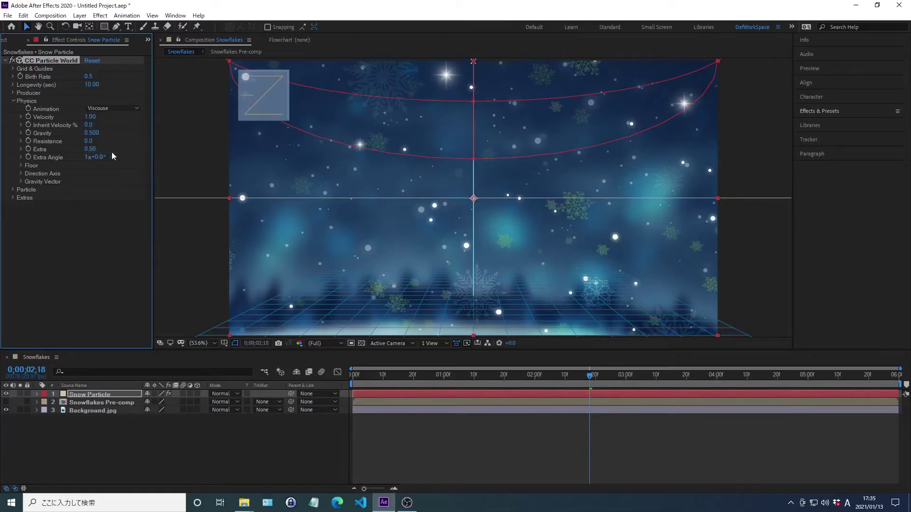
pyautogui.rightClick(44, 118)
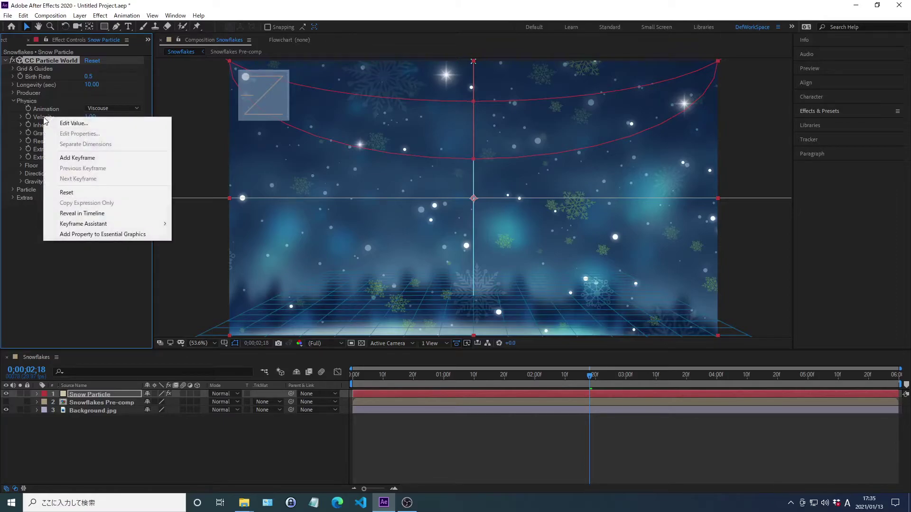
pyautogui.click(72, 123)
pyautogui.write('2')
pyautogui.press('Return')
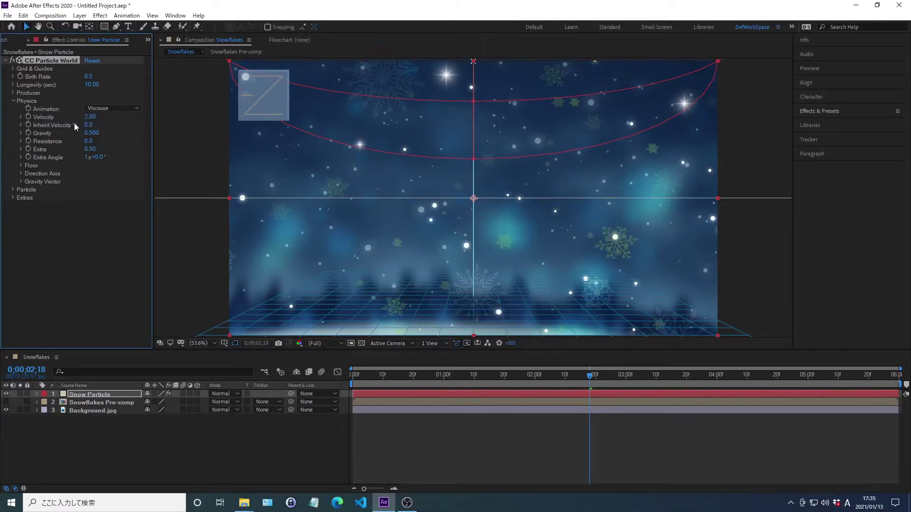
# - Set the Physics Gravity to 0.2 and the Resistance to 1
pyautogui.rightClick(42, 134)
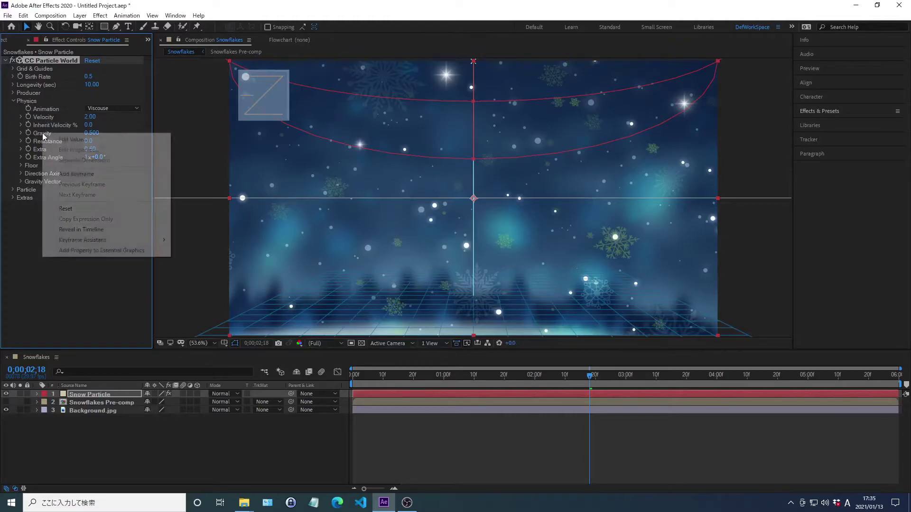
pyautogui.click(72, 139)
pyautogui.write('0.2')
pyautogui.press('Return')
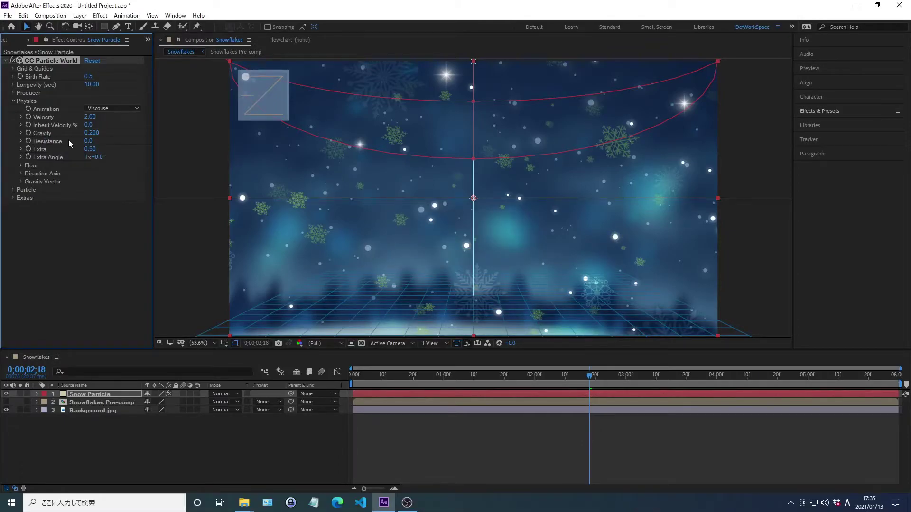
pyautogui.rightClick(49, 142)
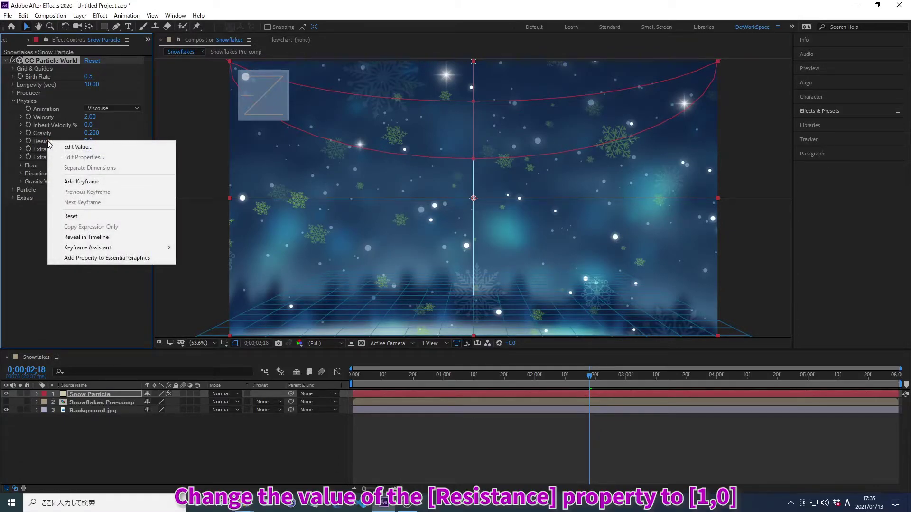
pyautogui.click(76, 147)
pyautogui.write('1')
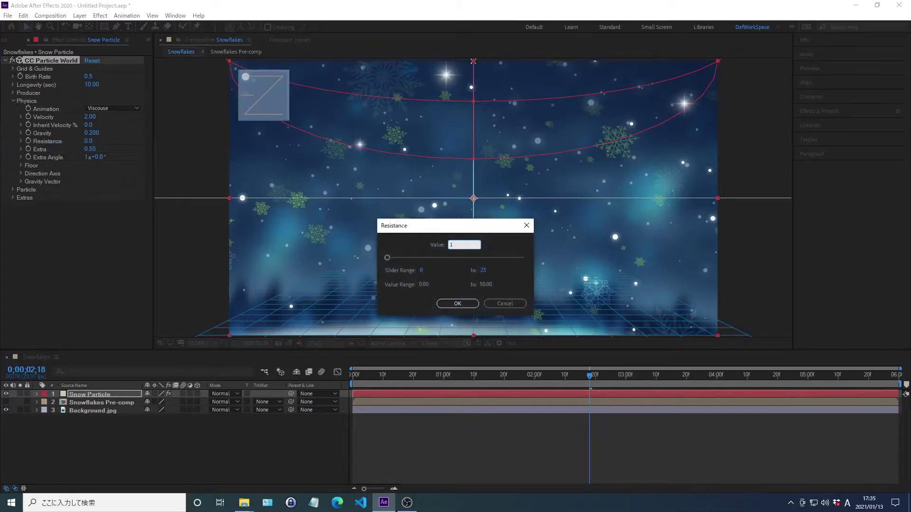
pyautogui.press('Return')
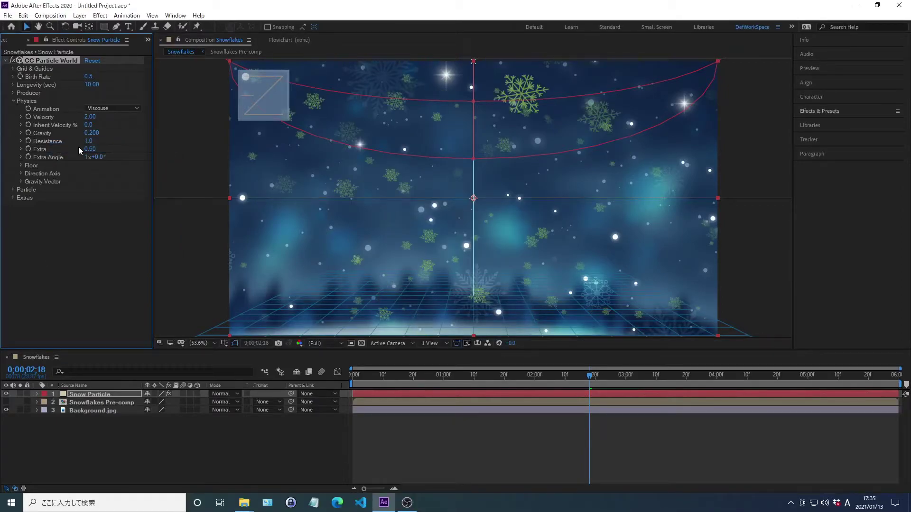
# - Set the Physics Extra value to 1.5 and collapse the Physics settings
pyautogui.rightClick(39, 149)
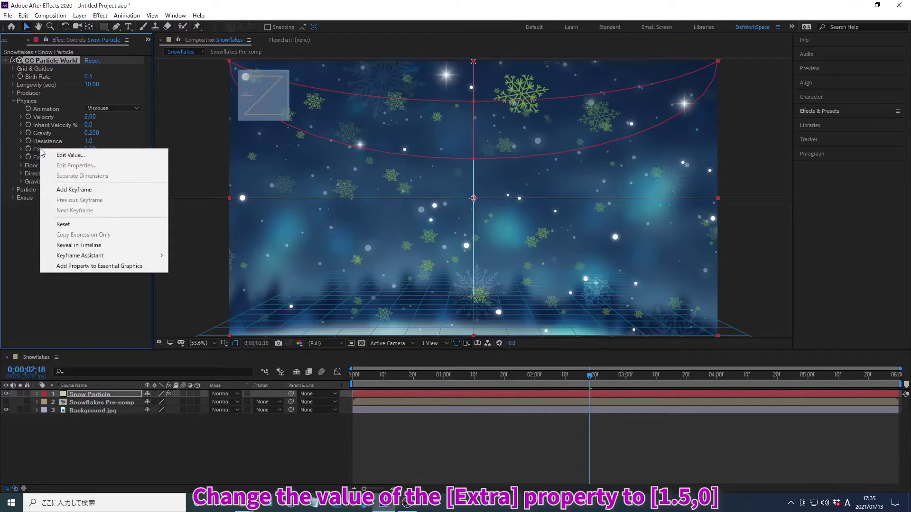
pyautogui.click(70, 154)
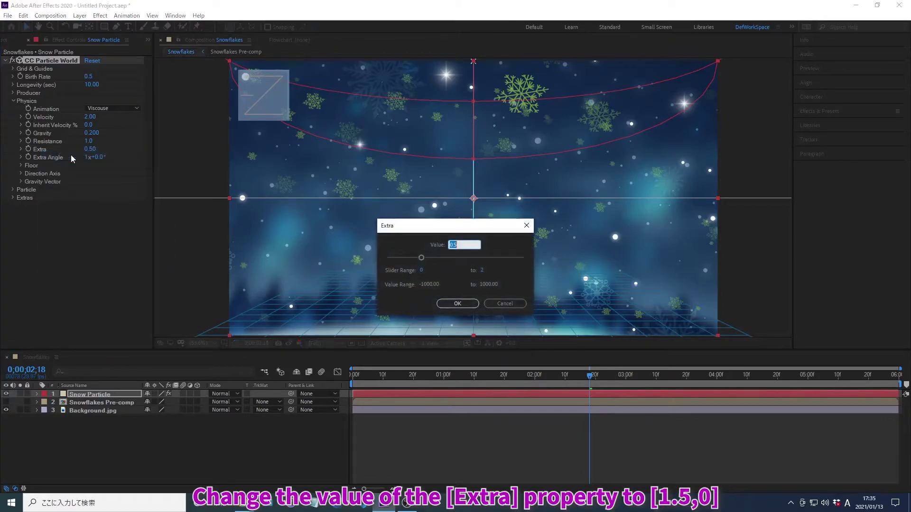
pyautogui.write('1.5')
pyautogui.press('Return')
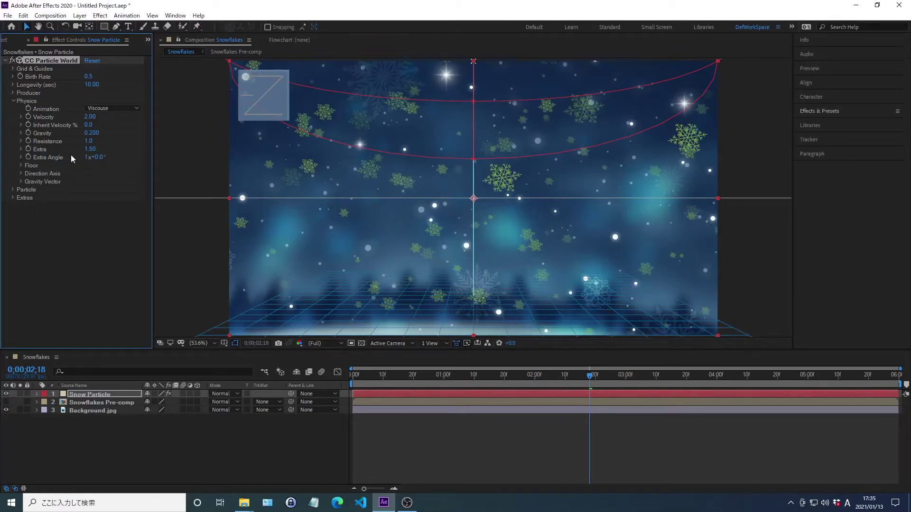
pyautogui.click(10, 102)
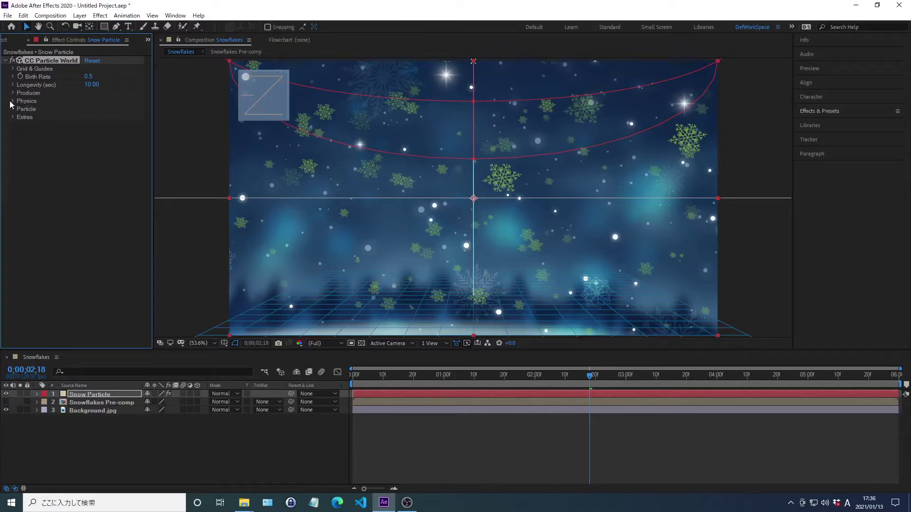
# - Set the Random Seed under Extras to 200 and collapse the Extras settings
pyautogui.click(10, 117)
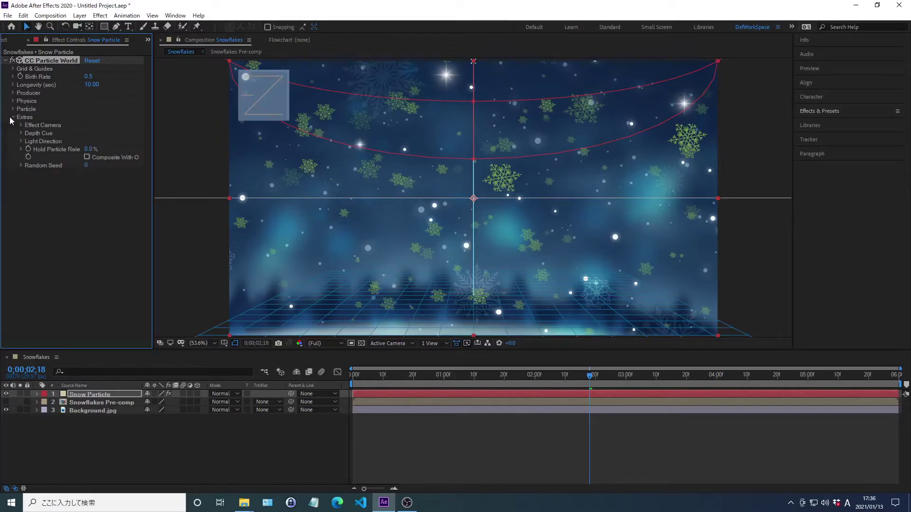
pyautogui.rightClick(44, 168)
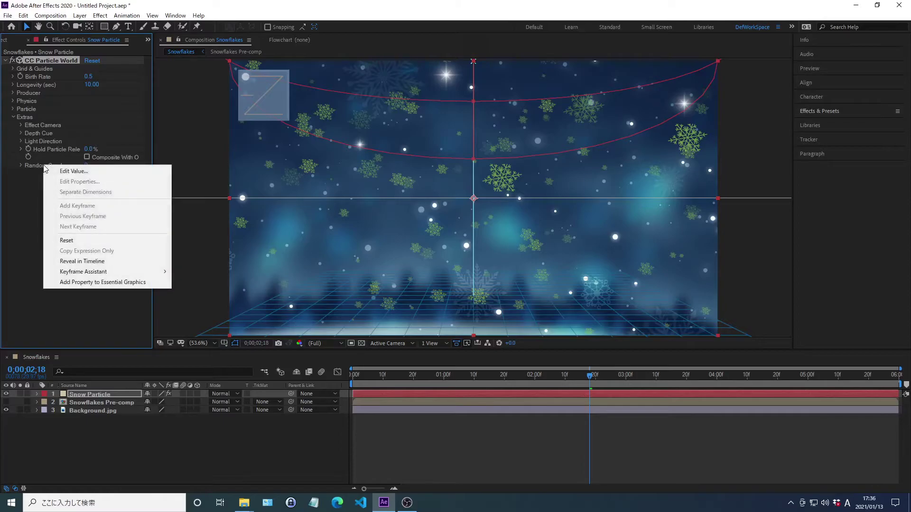
pyautogui.click(71, 172)
pyautogui.write('200')
pyautogui.press('Return')
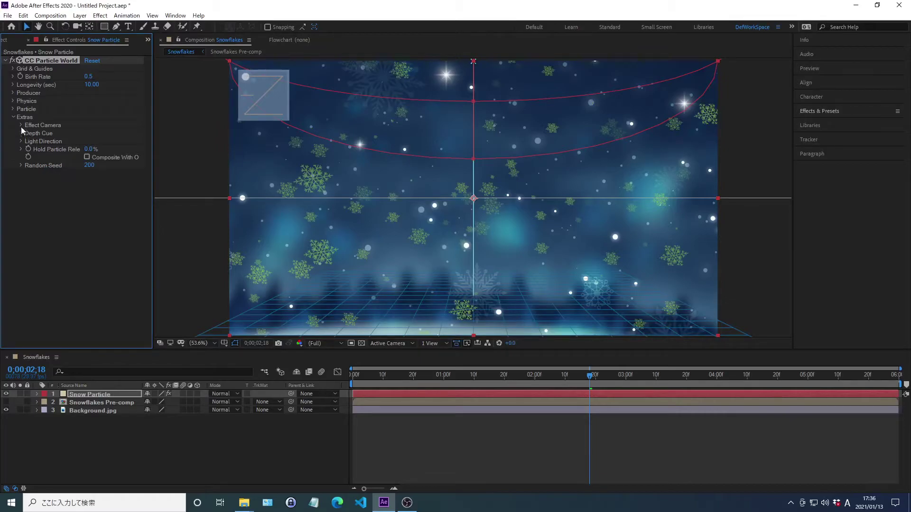
pyautogui.click(10, 118)
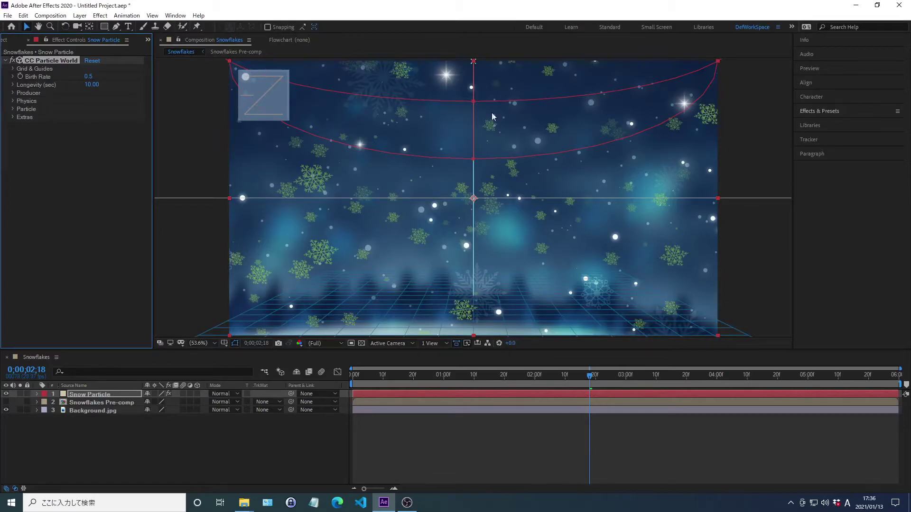
# - Search the effects for "Fill" and apply the Fill effect to the Snow Particle layer
pyautogui.click(820, 111)
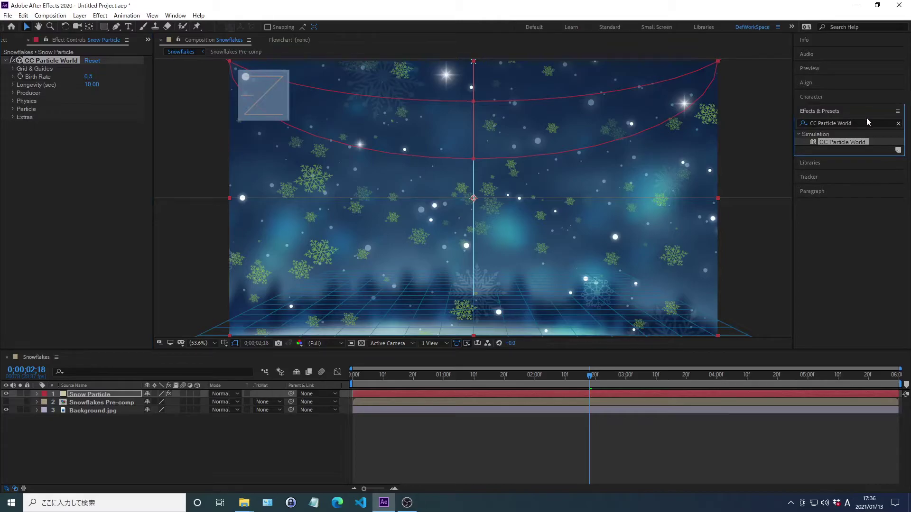
pyautogui.click(899, 124)
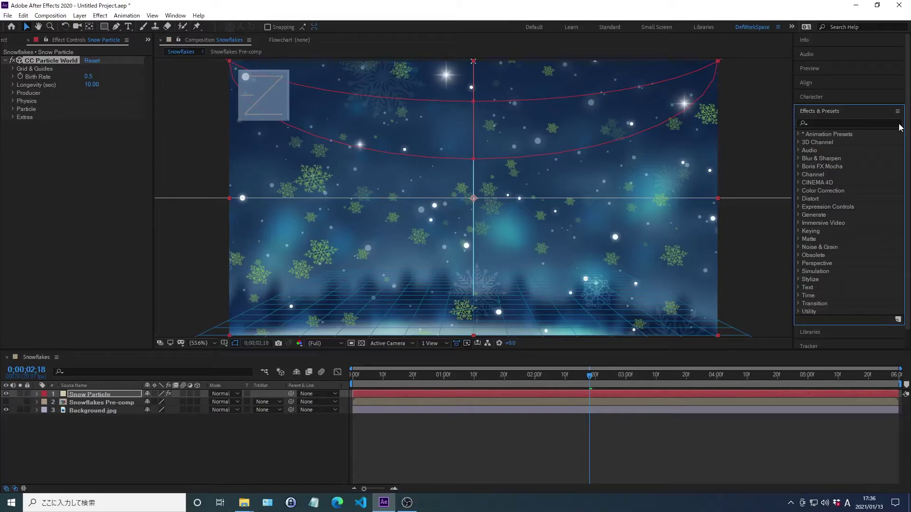
pyautogui.click(819, 123)
pyautogui.write('Fill')
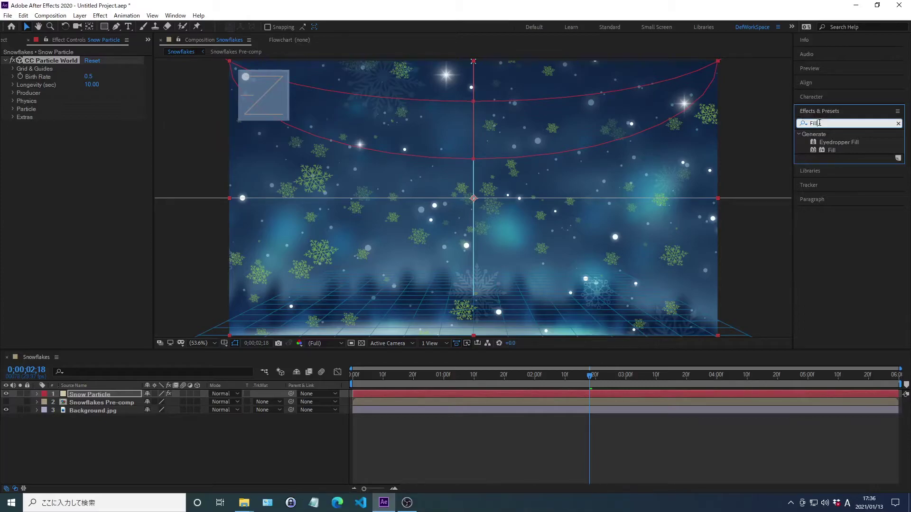
pyautogui.doubleClick(820, 148)
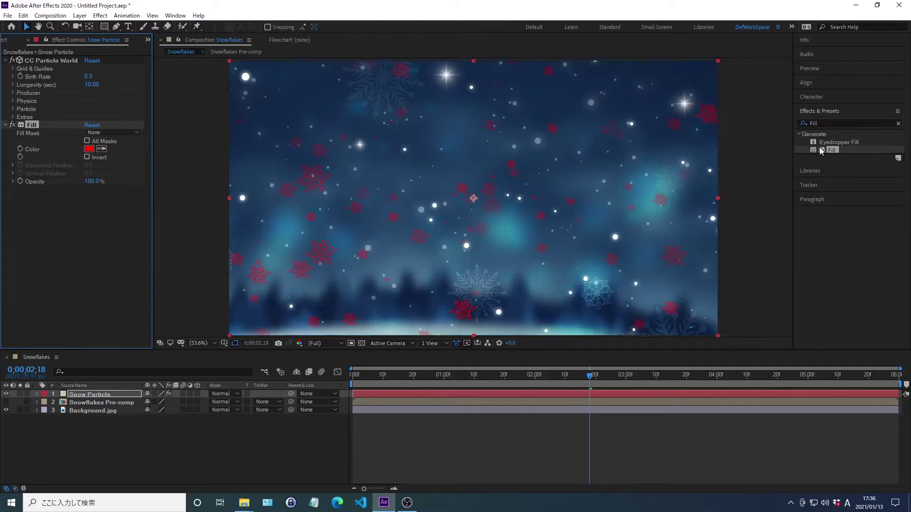
pyautogui.click(819, 110)
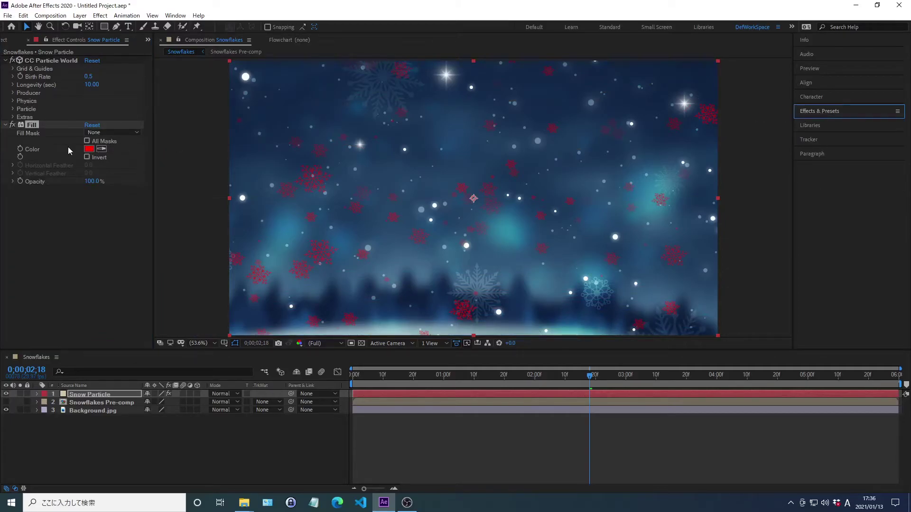
# - Set the Fill effect's color to white, FFFFFF
pyautogui.rightClick(33, 149)
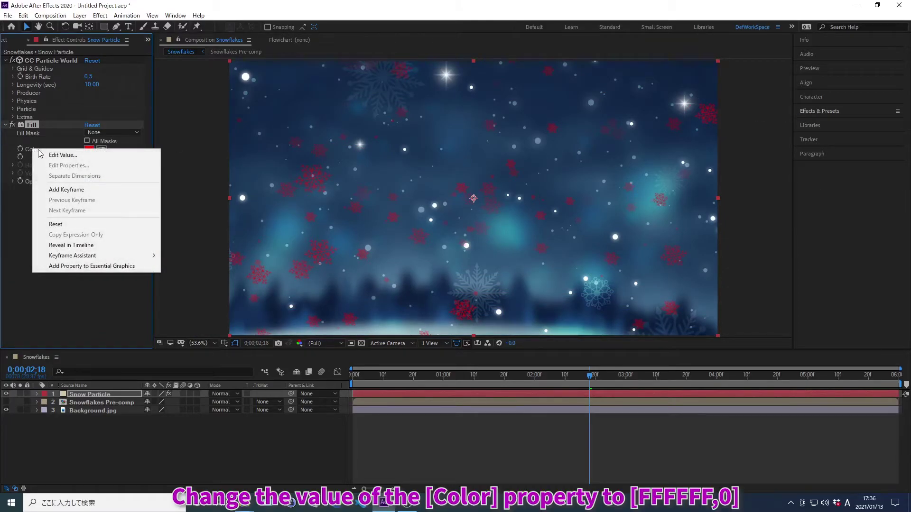
pyautogui.click(63, 155)
pyautogui.write('FFFFFF')
pyautogui.press('Return')
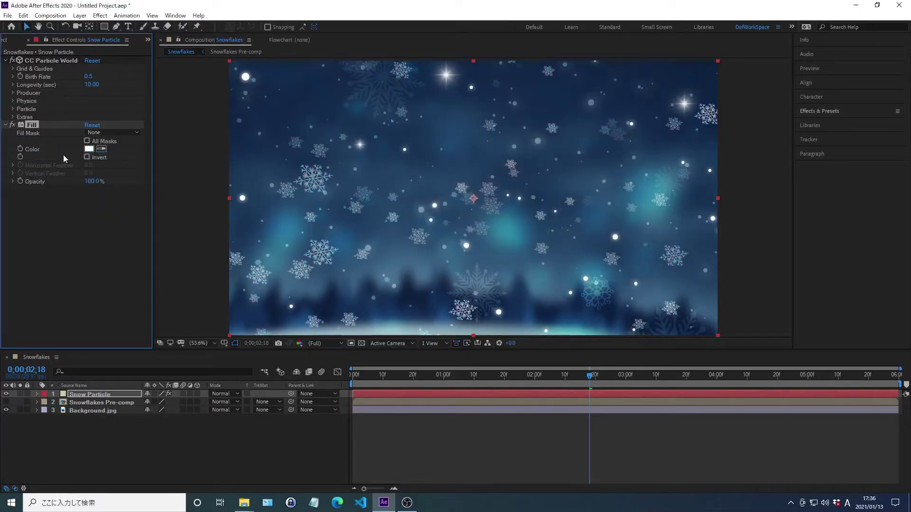
# - Duplicate the Snow Particle layer
pyautogui.click(143, 475)
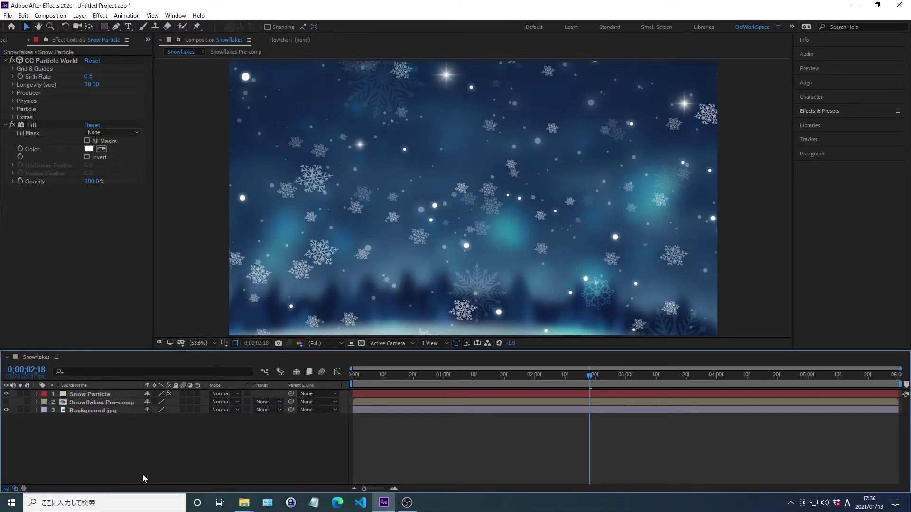
pyautogui.press('KP_1')
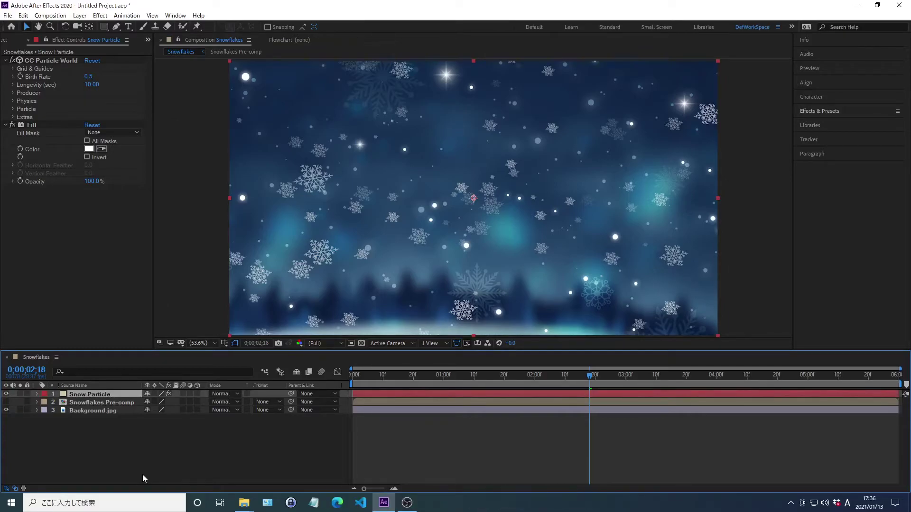
pyautogui.hotkey('ctrl', 'd')
# - Change the duplicated layer's Particle Type to Lens Fade and collapse the Particle settings
pyautogui.click(12, 110)
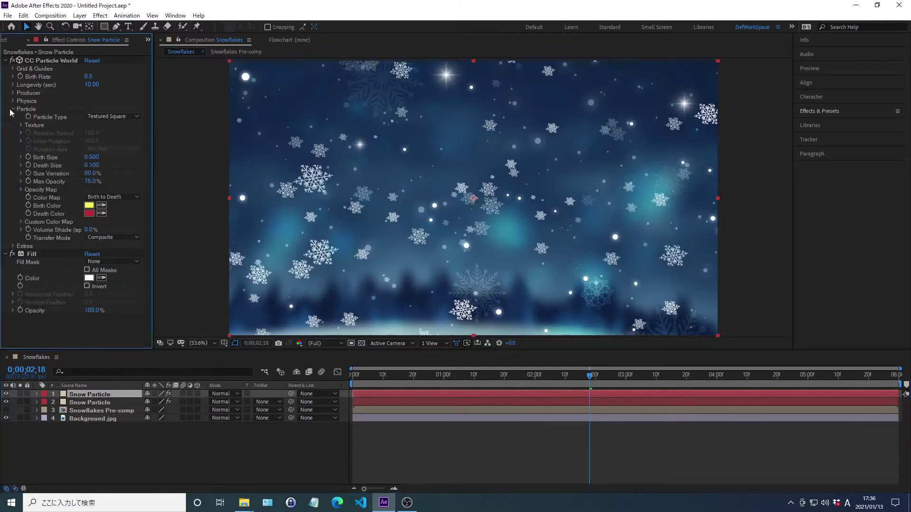
pyautogui.click(98, 117)
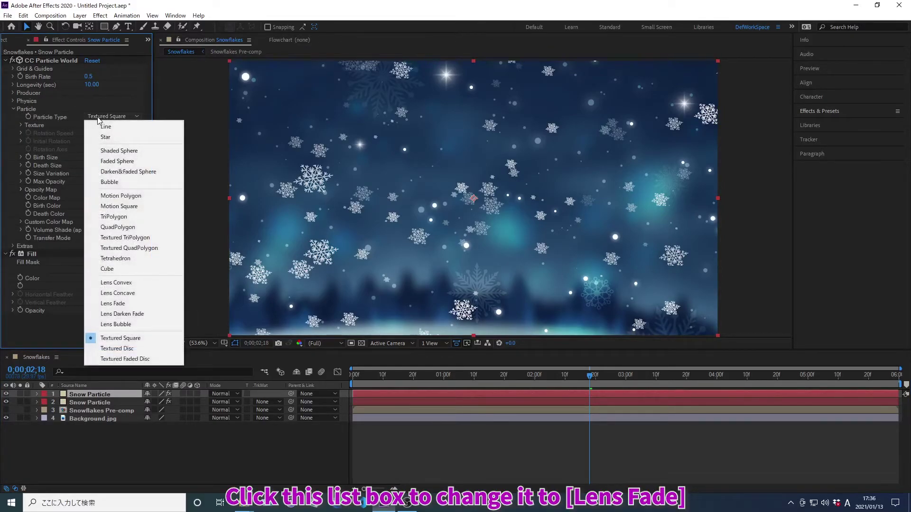
pyautogui.click(113, 304)
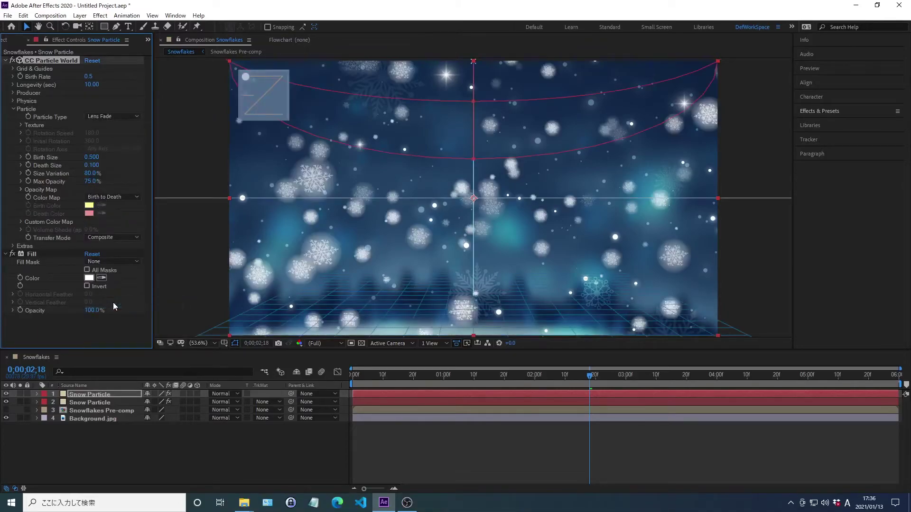
pyautogui.click(11, 110)
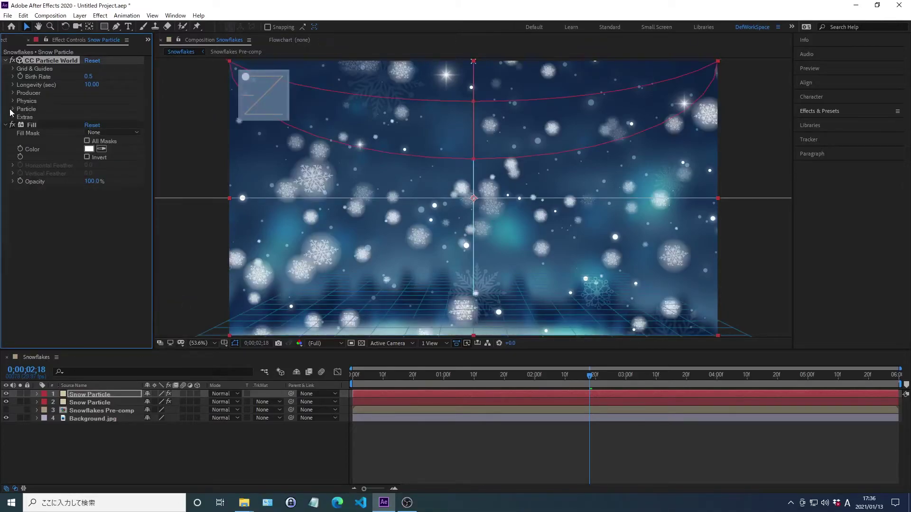
# - Set the duplicated layer's Birth Rate to 0.2 and its Longevity to 2 seconds
pyautogui.rightClick(38, 76)
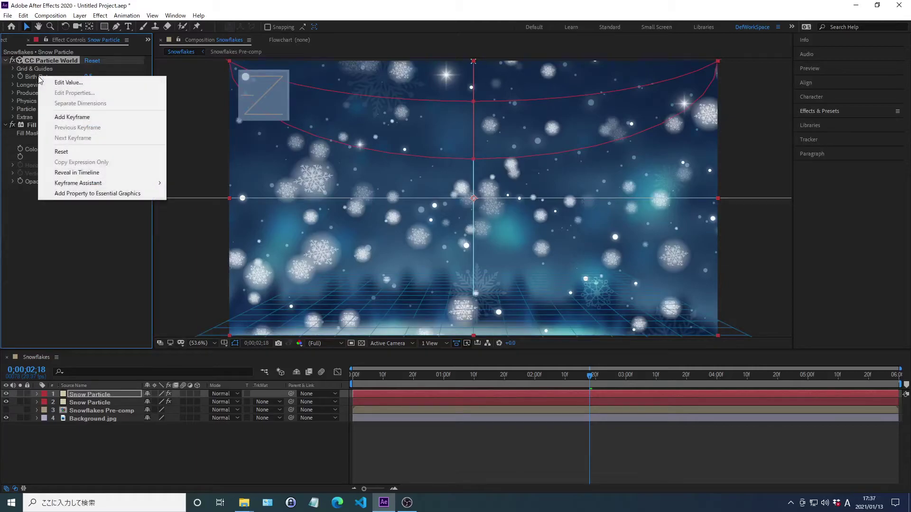
pyautogui.click(68, 82)
pyautogui.write('0.2')
pyautogui.press('Return')
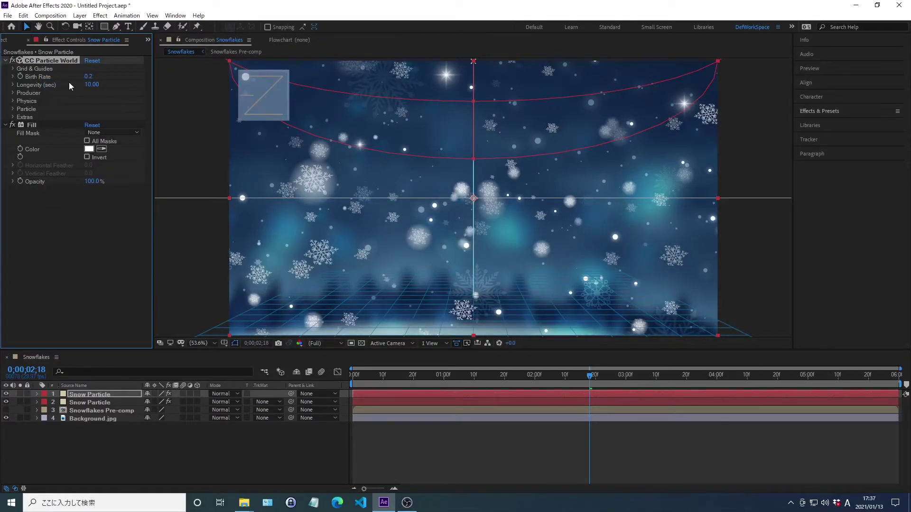
pyautogui.rightClick(36, 84)
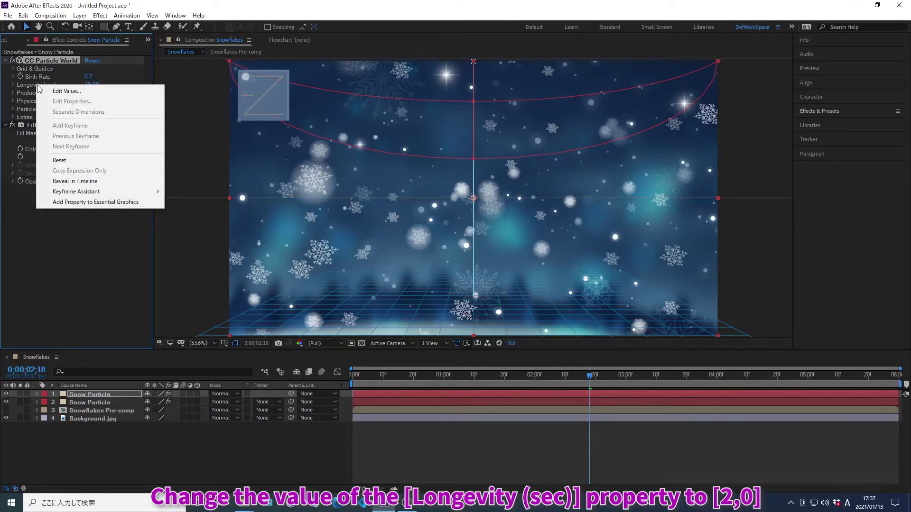
pyautogui.click(67, 90)
pyautogui.write('2')
pyautogui.press('Return')
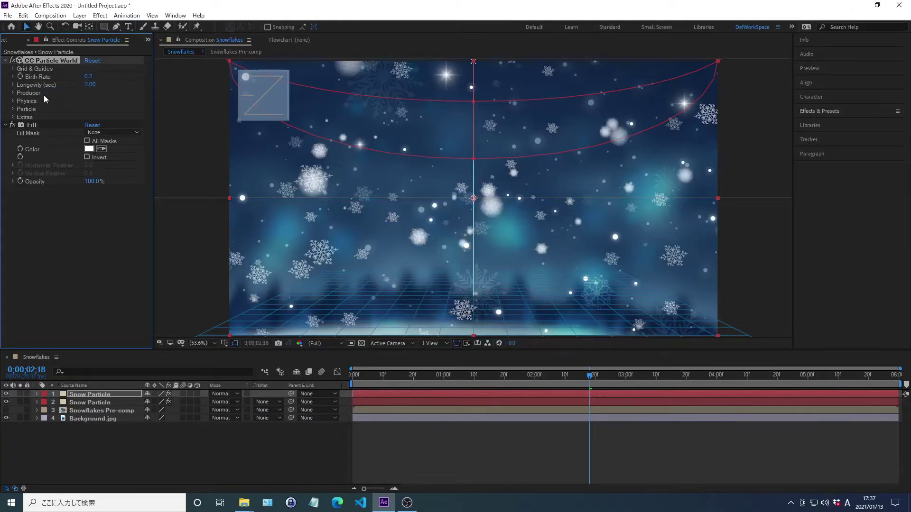
# - Set the duplicated Snow Particle layer's Physics Velocity to 1 and collapse the Physics settings
pyautogui.click(12, 101)
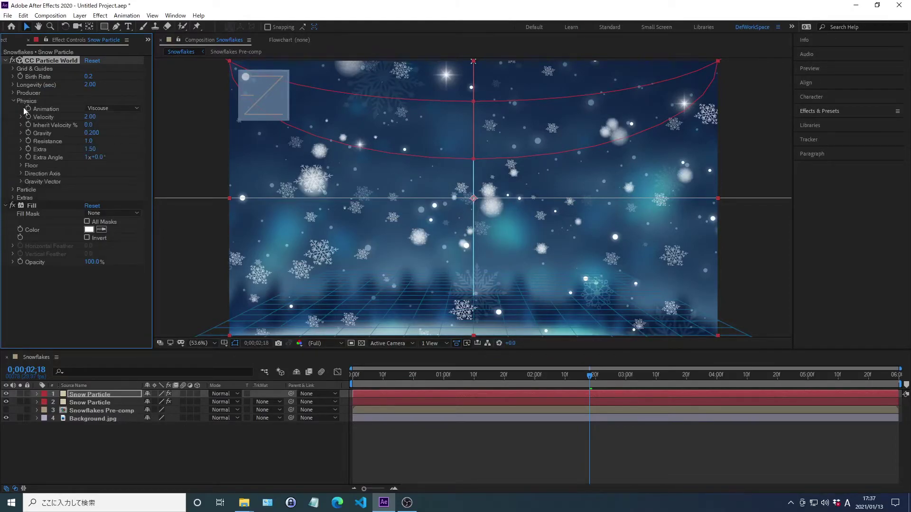
pyautogui.rightClick(43, 119)
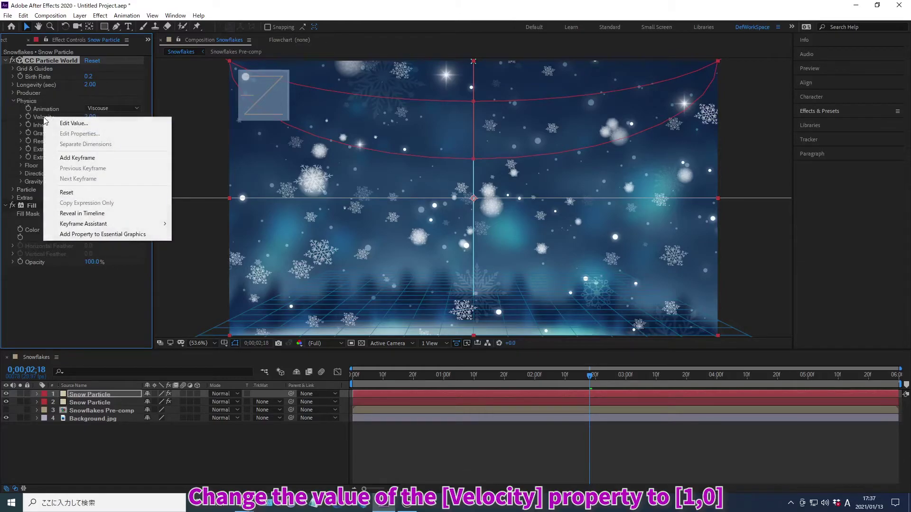
pyautogui.click(73, 124)
pyautogui.write('1')
pyautogui.press('Return')
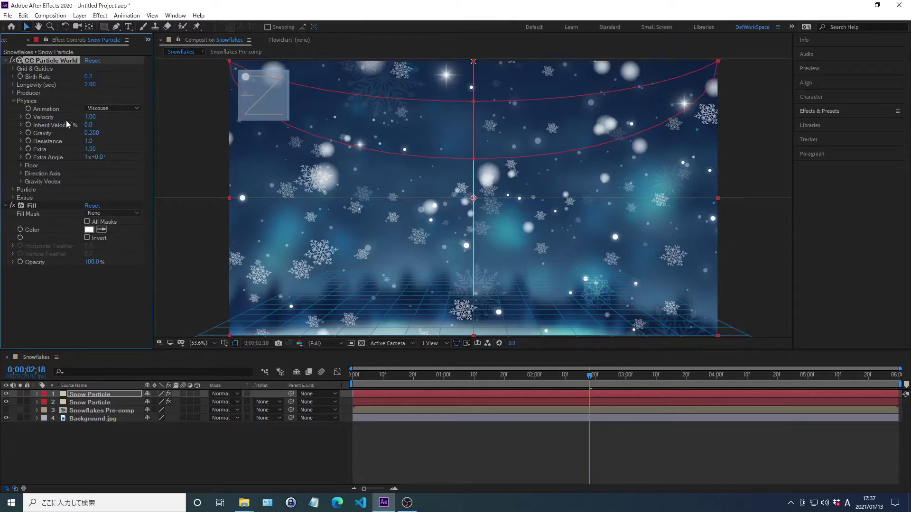
pyautogui.click(11, 101)
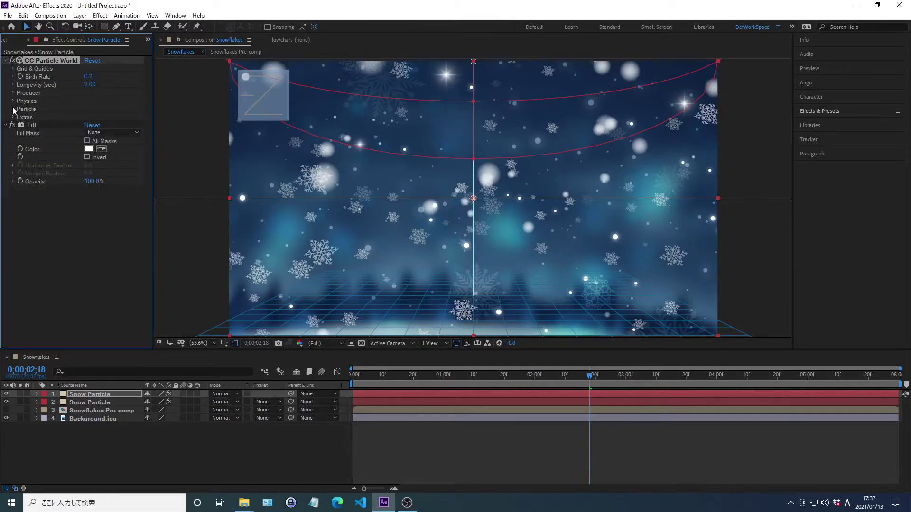
# - Change the duplicated layer's Fill color to light blue, 40A0E2
pyautogui.rightClick(33, 150)
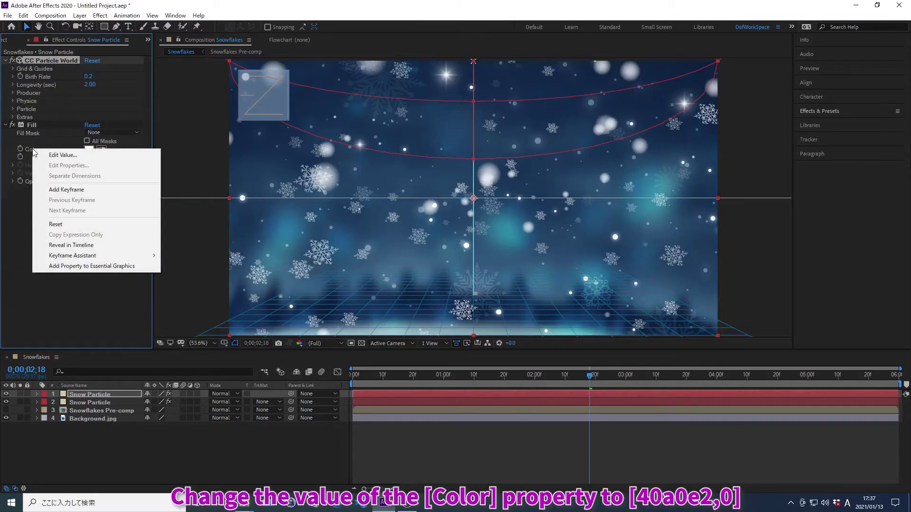
pyautogui.click(62, 155)
pyautogui.write('5DADE2')
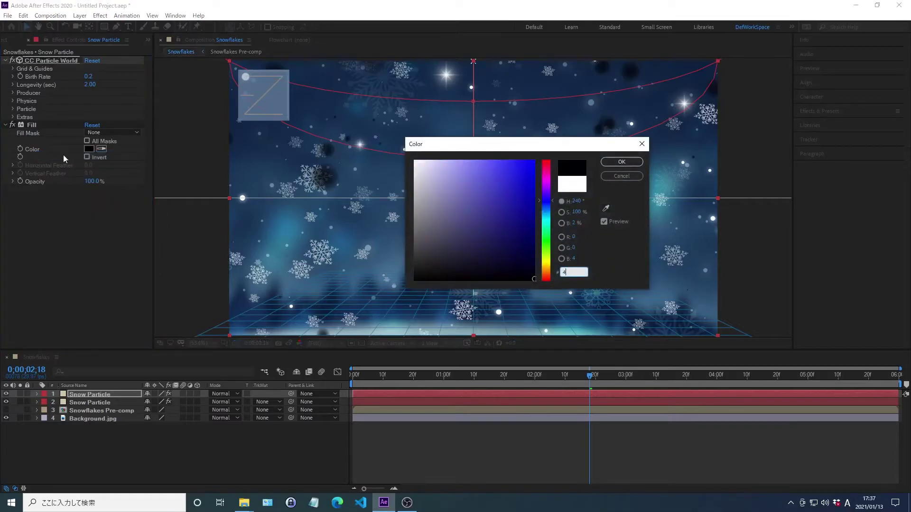
pyautogui.press('Return')
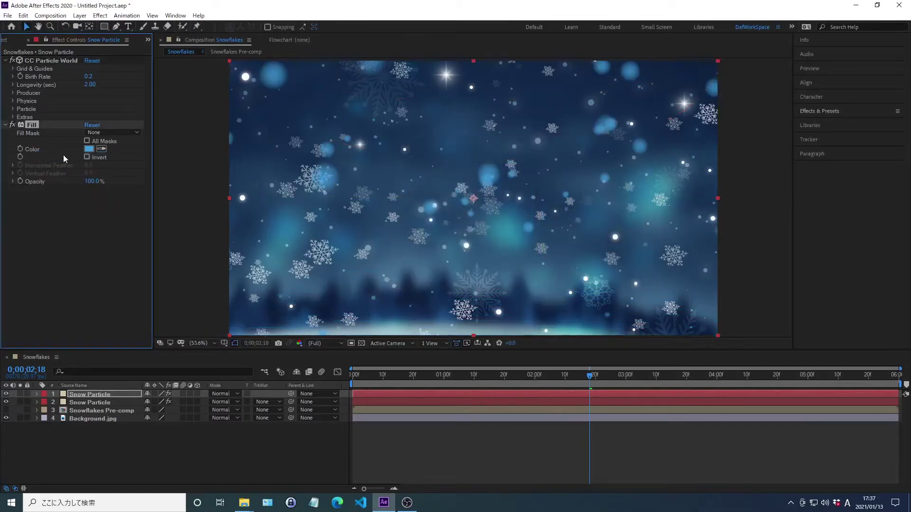
# - Create a text layer reading "Merry Christmas" in the upper part of the composition
pyautogui.click(128, 27)
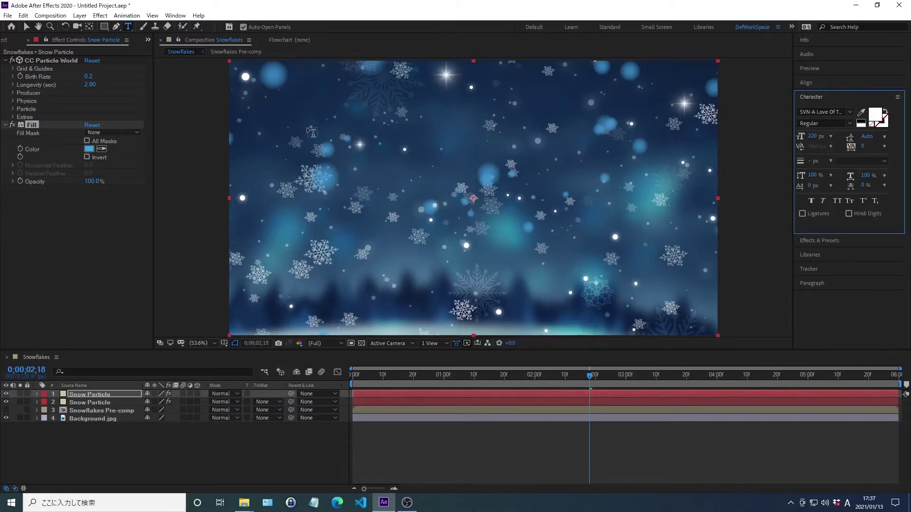
pyautogui.click(332, 142)
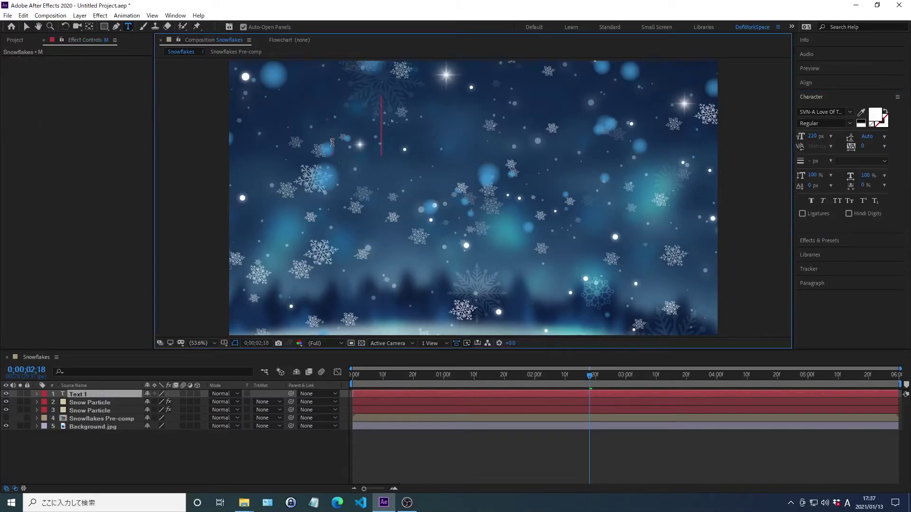
pyautogui.write('Merry Christmas')
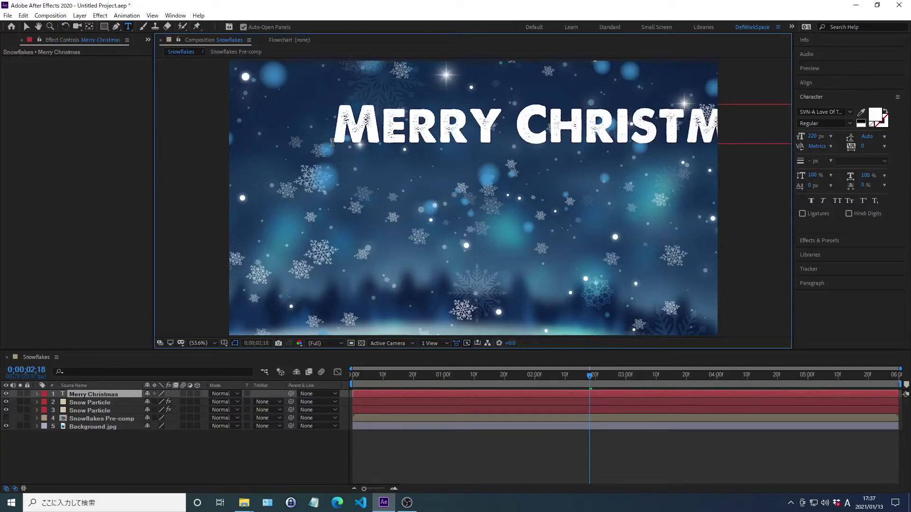
pyautogui.press('Escape')
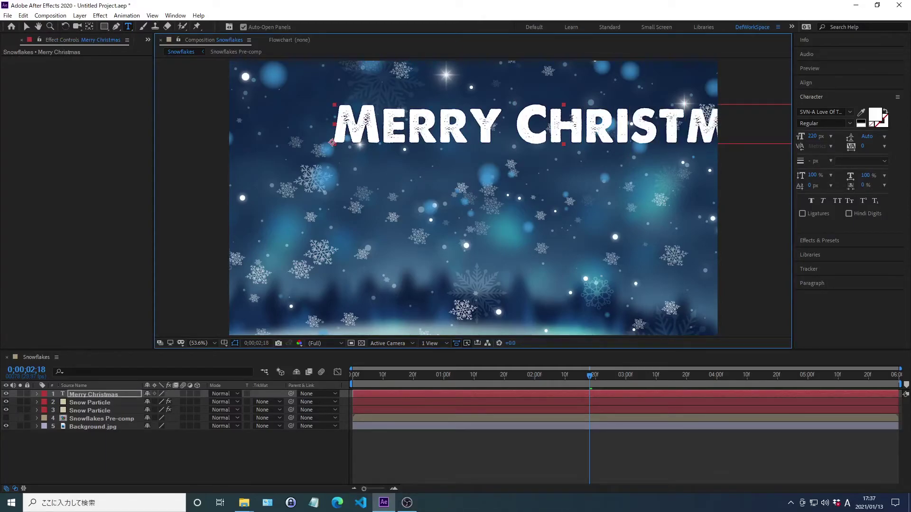
# - Set the Merry Christmas text's font to the SVN-A Love Of typeface in Regular style
pyautogui.click(812, 112)
pyautogui.write('SVN-R')
pyautogui.write(' Love')
pyautogui.press('Return')
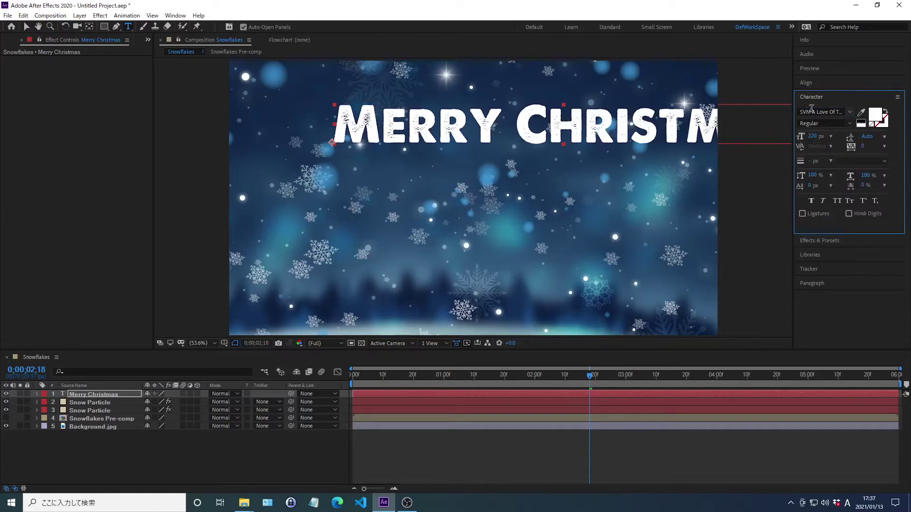
# - Set the Merry Christmas text's fill color to white, FFFFFF, and its font size to 220 px
pyautogui.click(876, 116)
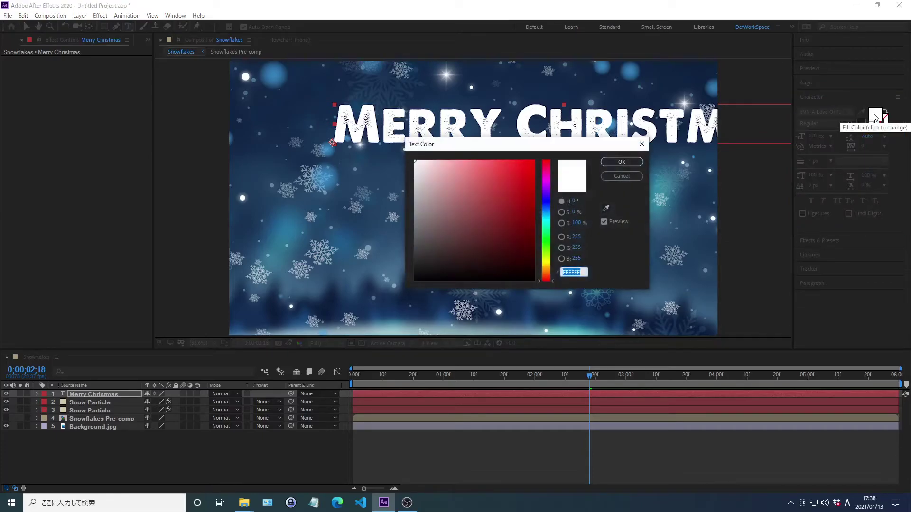
pyautogui.write('FFFFFF')
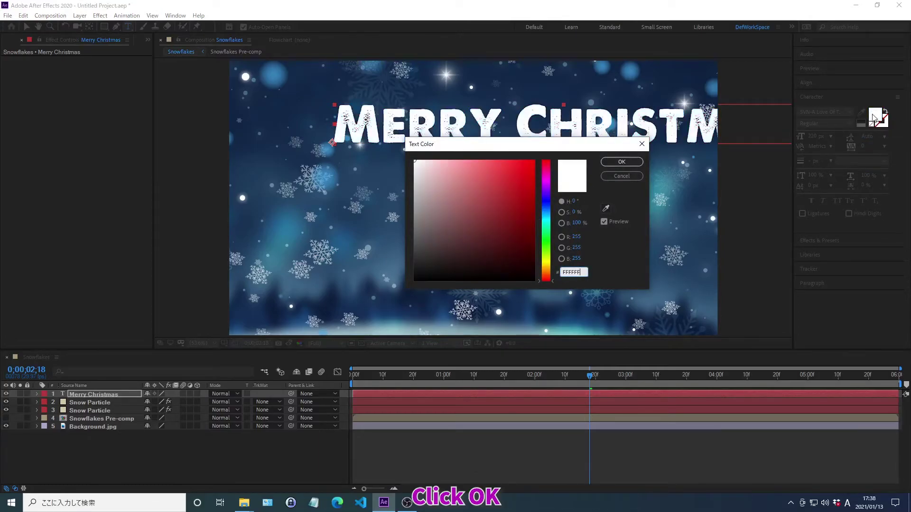
pyautogui.click(622, 162)
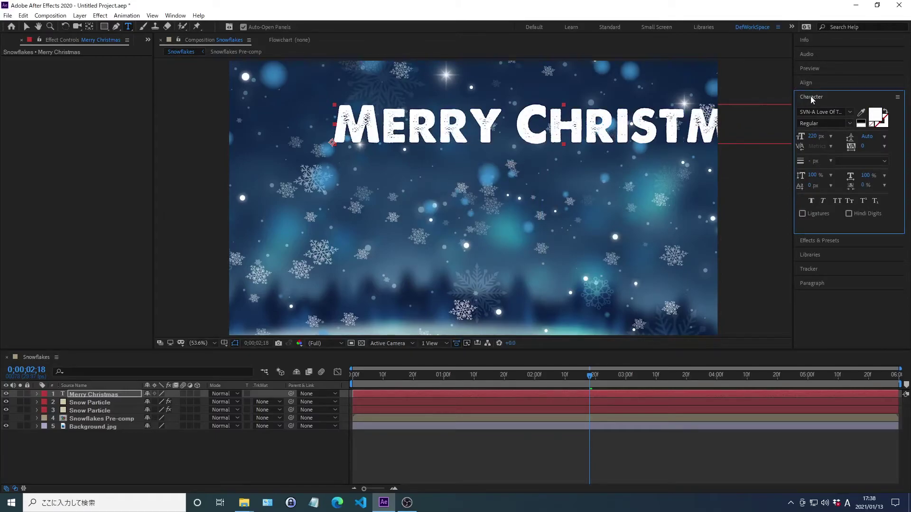
pyautogui.click(812, 137)
pyautogui.write('220')
pyautogui.press('Return')
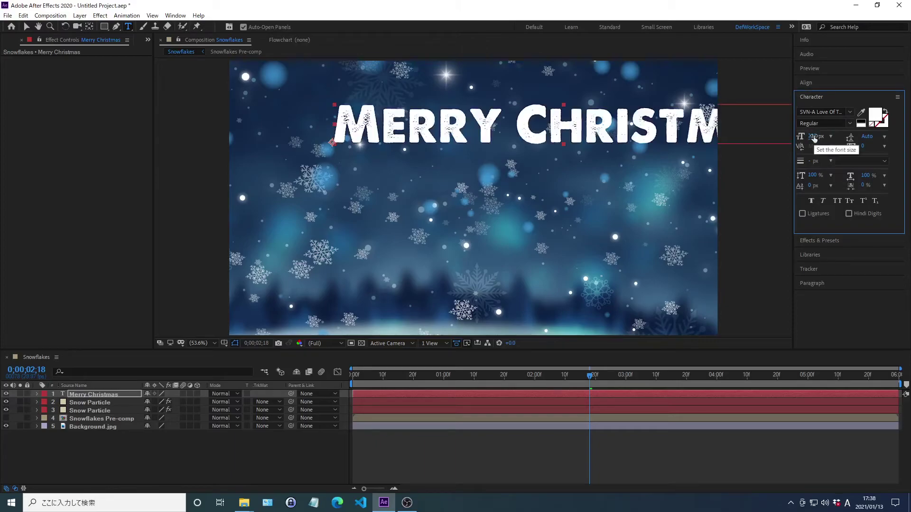
pyautogui.click(812, 97)
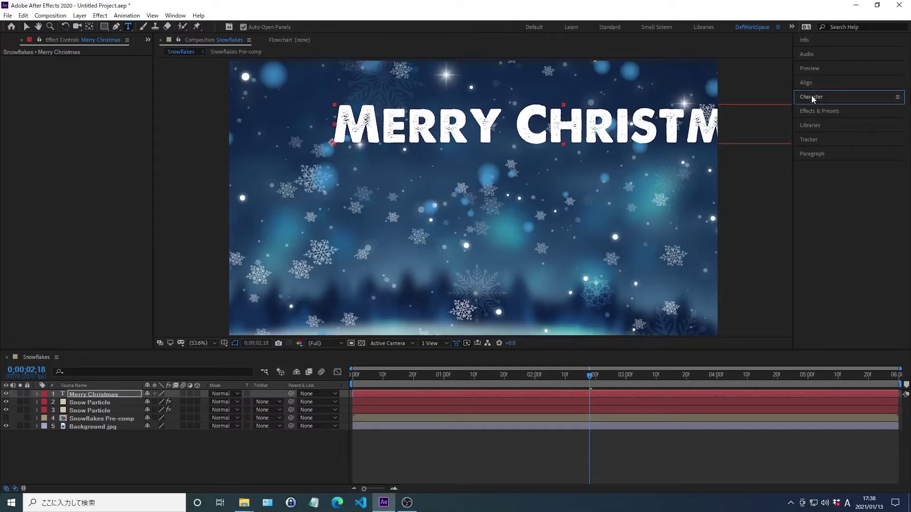
# - Center the text layer's anchor point in its content, center the layer in the composition, and return to the Selection tool
pyautogui.hotkey('ctrl', 'alt', 'Home')
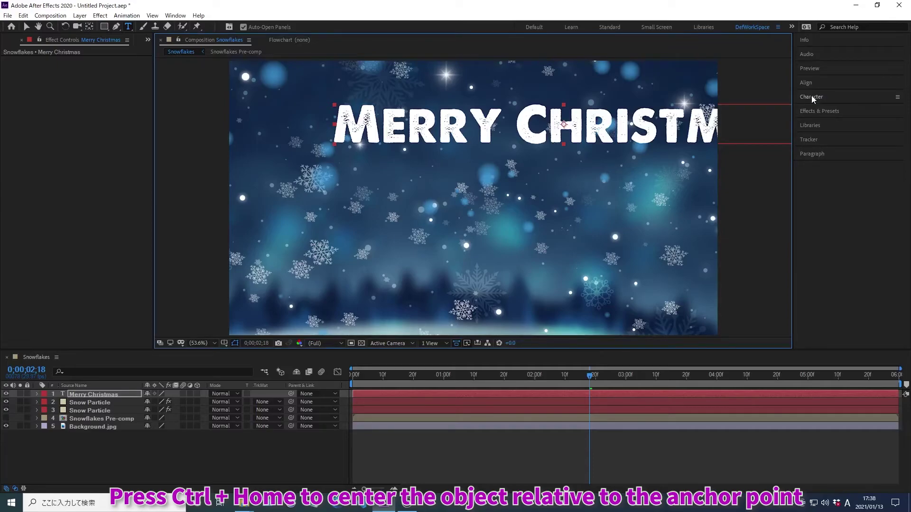
pyautogui.hotkey('ctrl', 'Home')
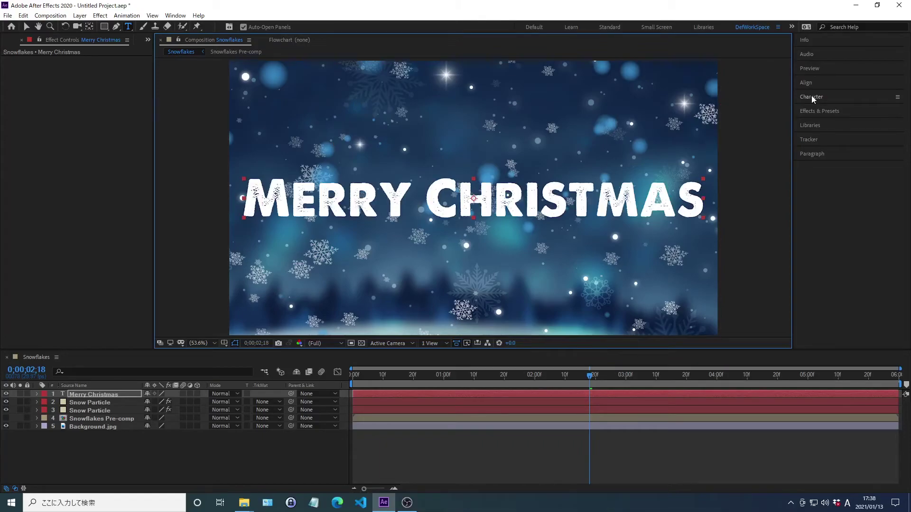
pyautogui.press('v')
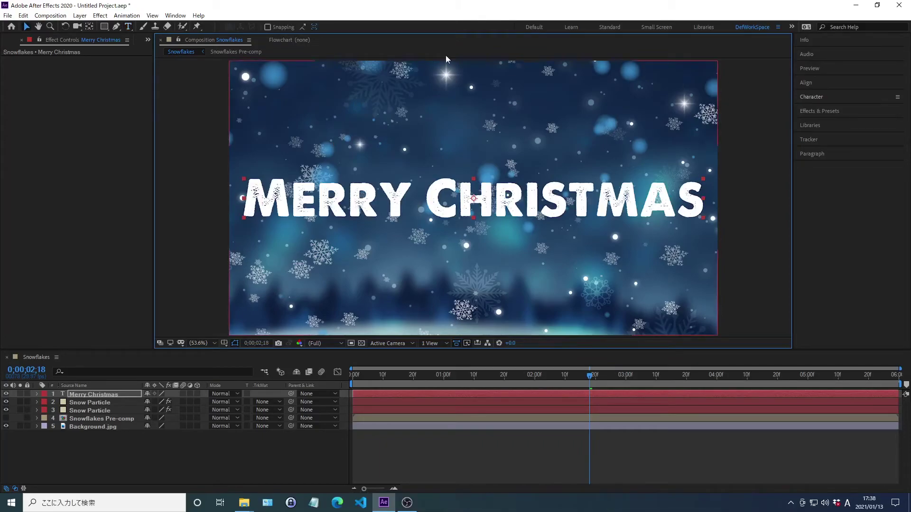
# - Add a Gradient Overlay layer style to the Merry Christmas text and set its Blend Mode to Dissolve
pyautogui.click(79, 16)
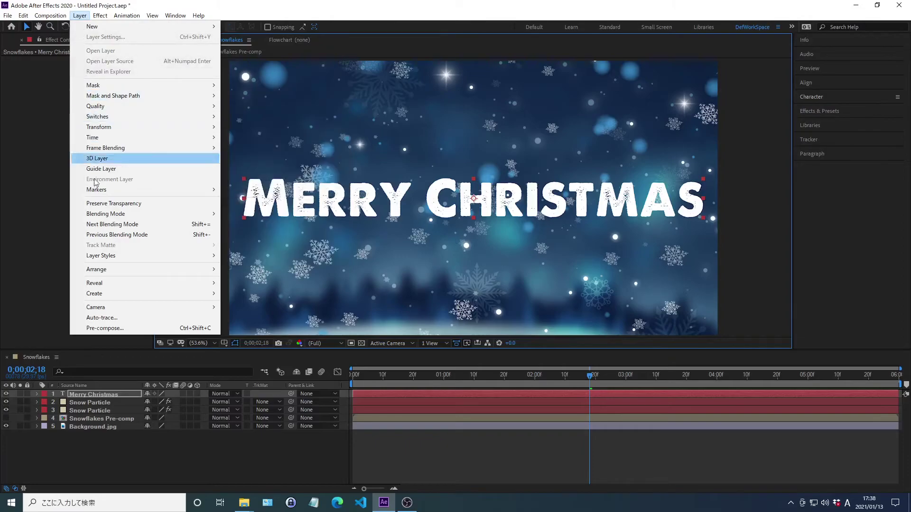
pyautogui.moveTo(101, 255)
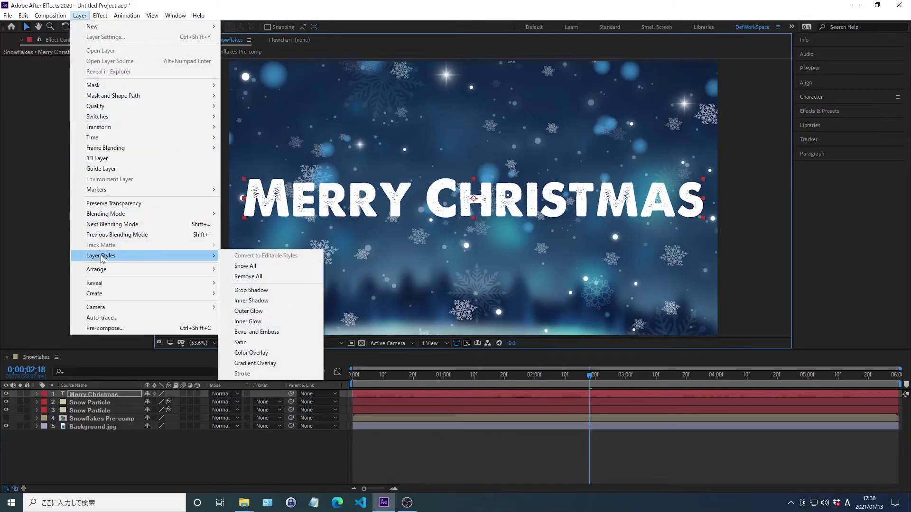
pyautogui.click(256, 363)
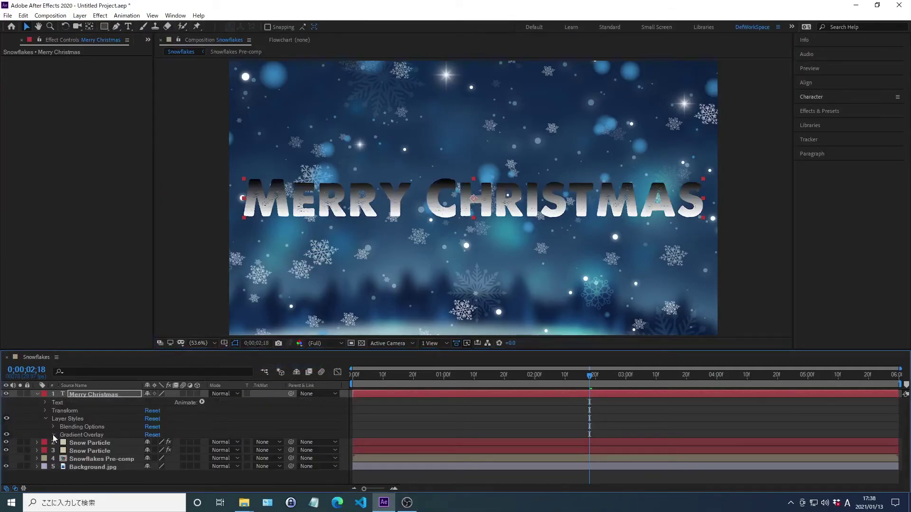
pyautogui.click(53, 435)
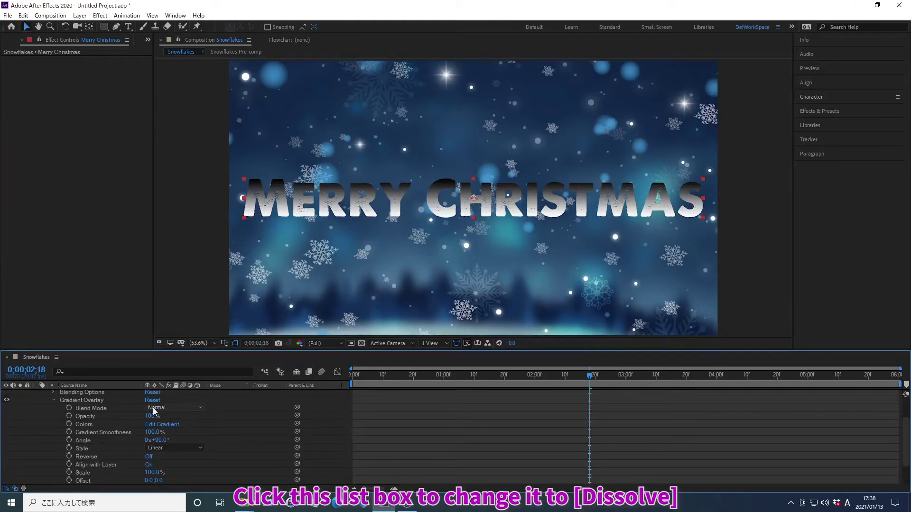
pyautogui.click(153, 409)
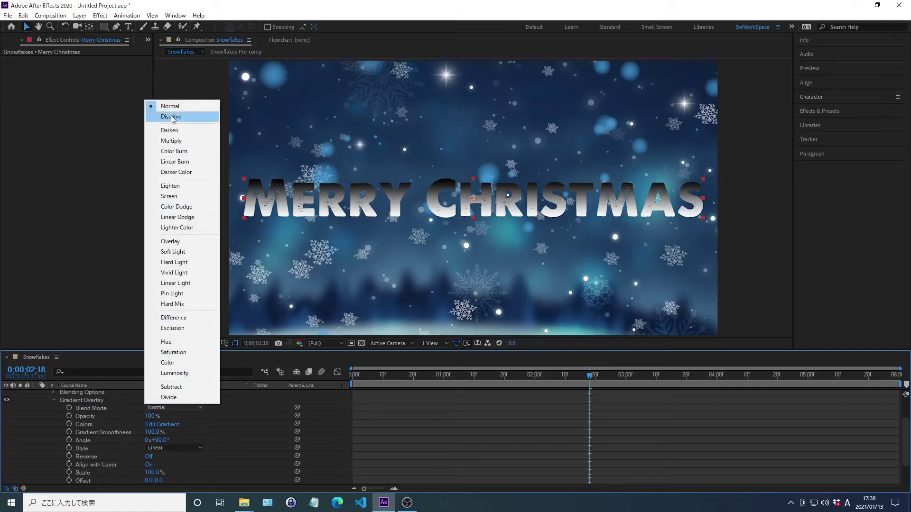
pyautogui.click(171, 117)
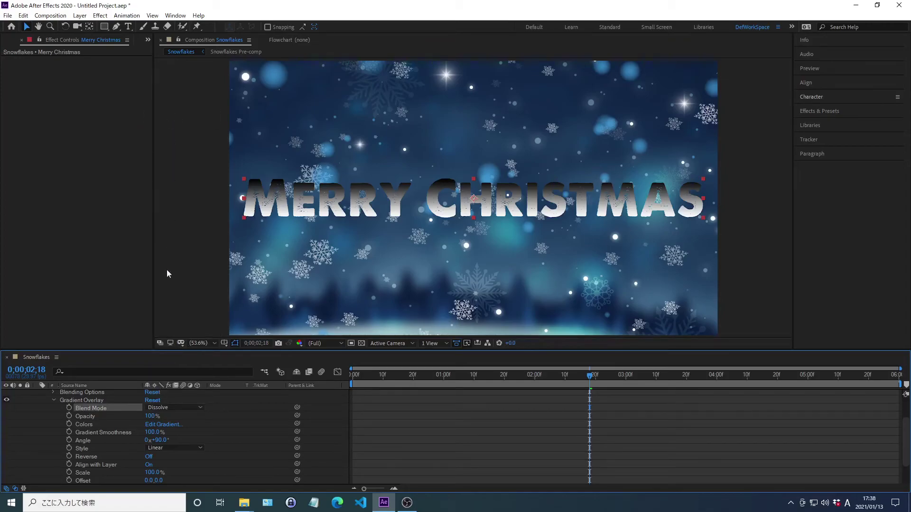
# - Change the overlay gradient's black end stop to light blue, 7EAEF4
pyautogui.click(163, 424)
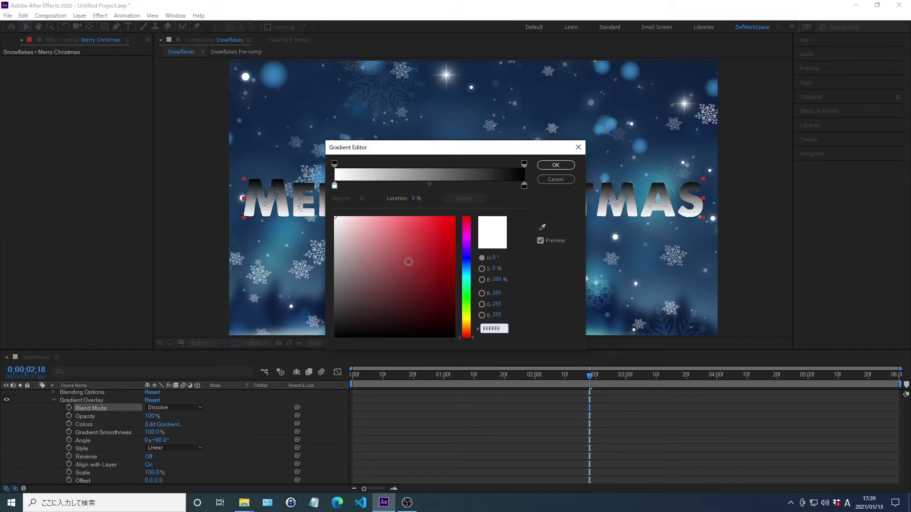
pyautogui.click(523, 186)
pyautogui.click(492, 328)
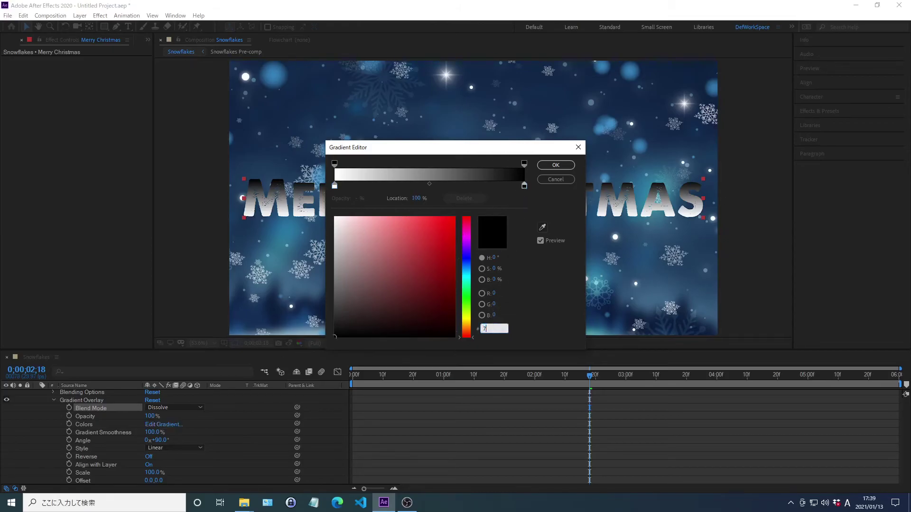
pyautogui.write('7EAEF4')
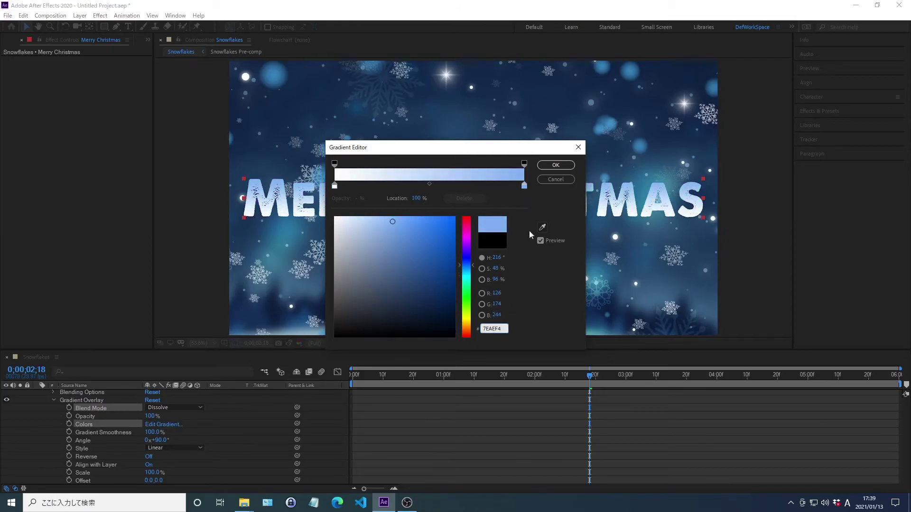
pyautogui.click(556, 165)
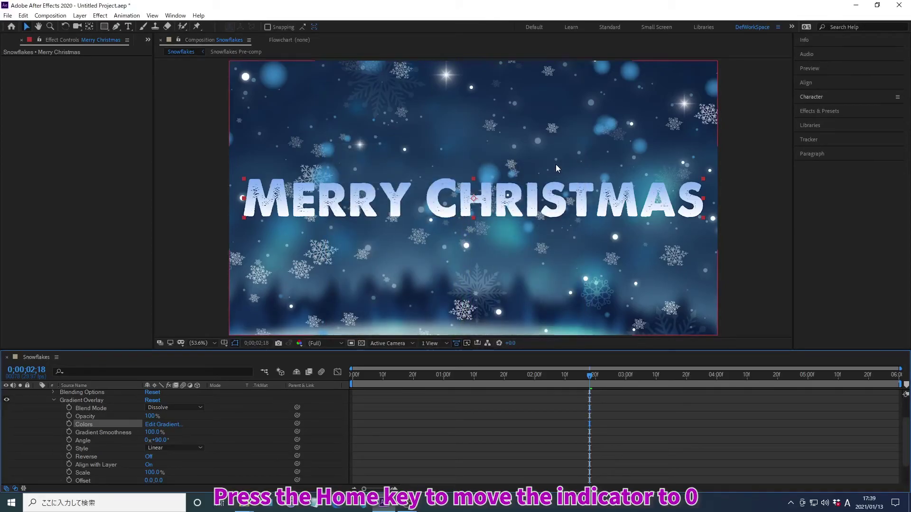
# - Keyframe the Gradient Overlay's Opacity at 0% at the very start of the composition
pyautogui.press('Home')
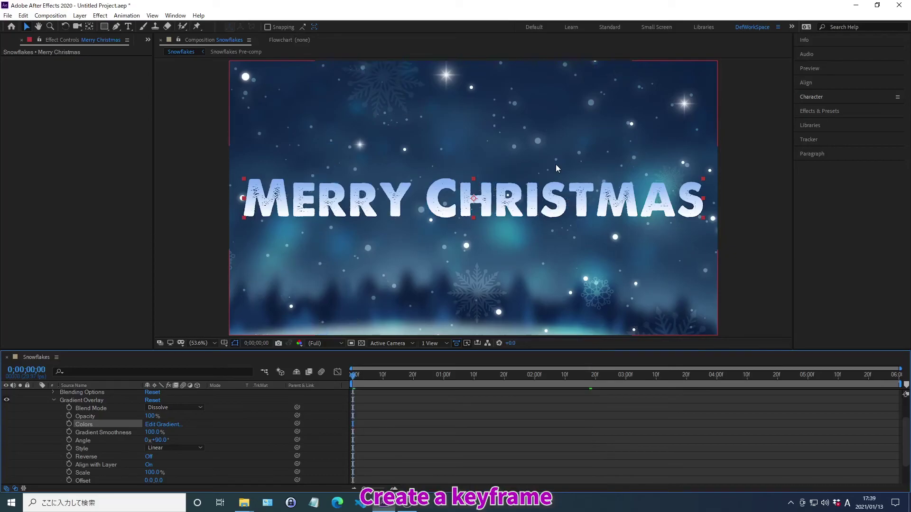
pyautogui.click(69, 416)
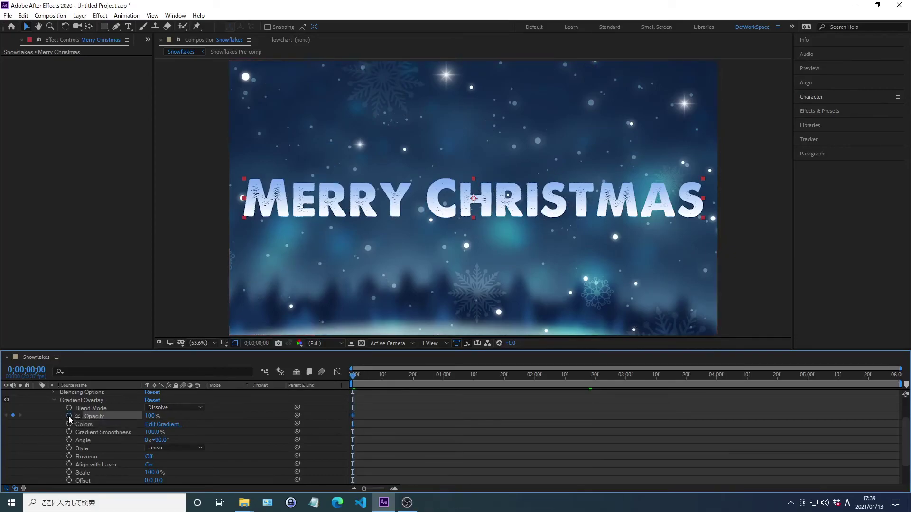
pyautogui.rightClick(94, 416)
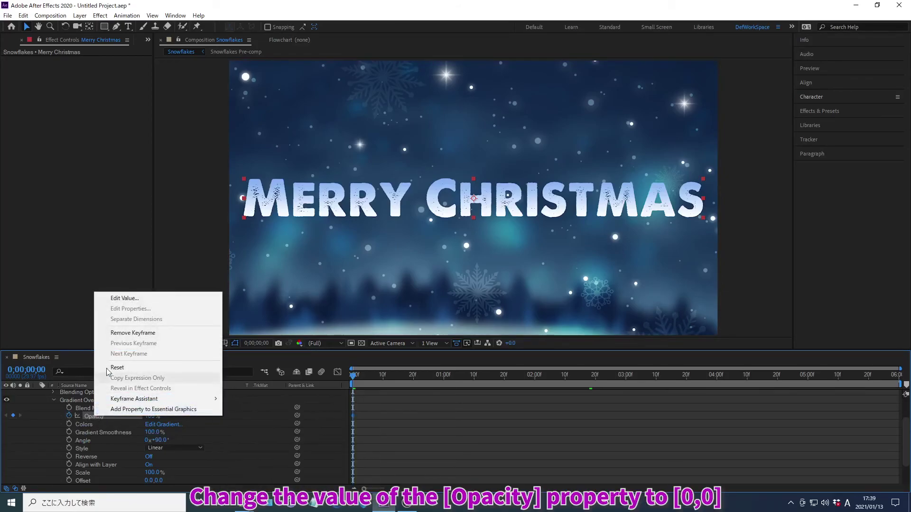
pyautogui.click(124, 299)
pyautogui.write('0')
pyautogui.press('Return')
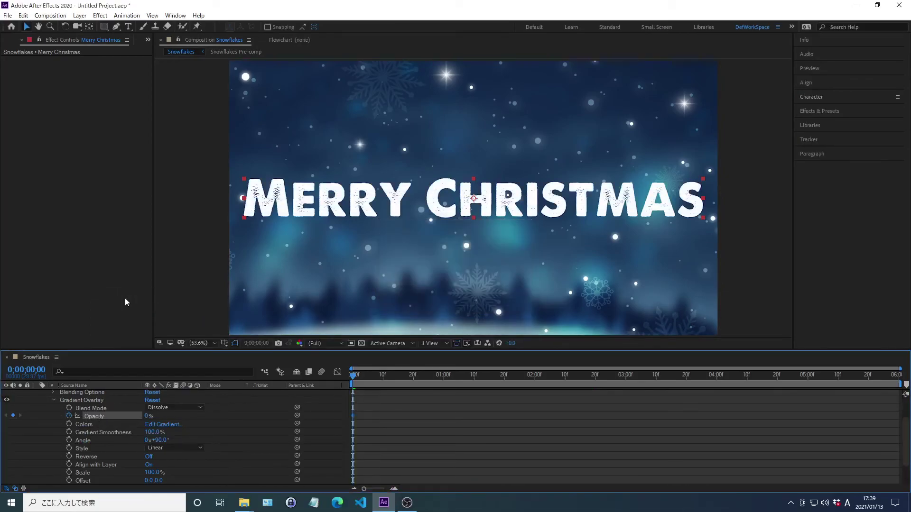
# - Keyframe the Gradient Overlay's Opacity at 100% at the two-second mark, 0;00;02;00
pyautogui.hotkey('alt', 'shift', 'j')
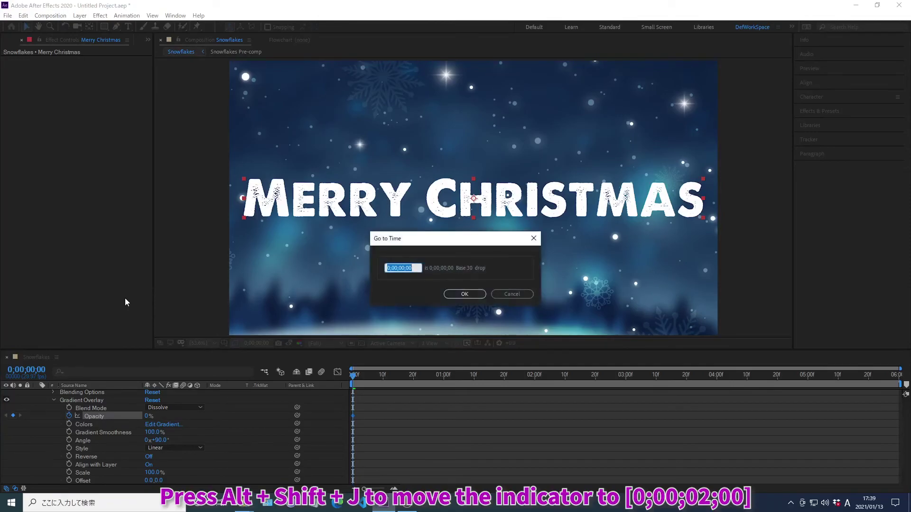
pyautogui.write('0;00;02;00')
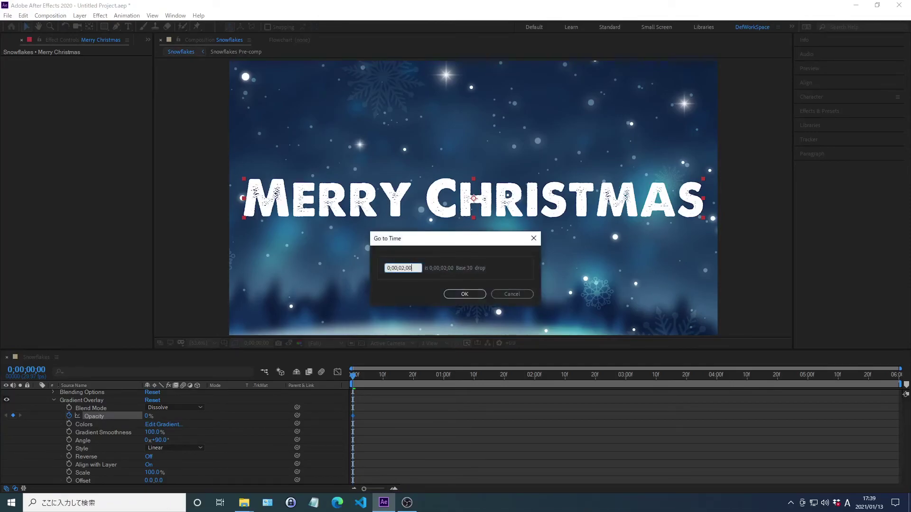
pyautogui.press('Return')
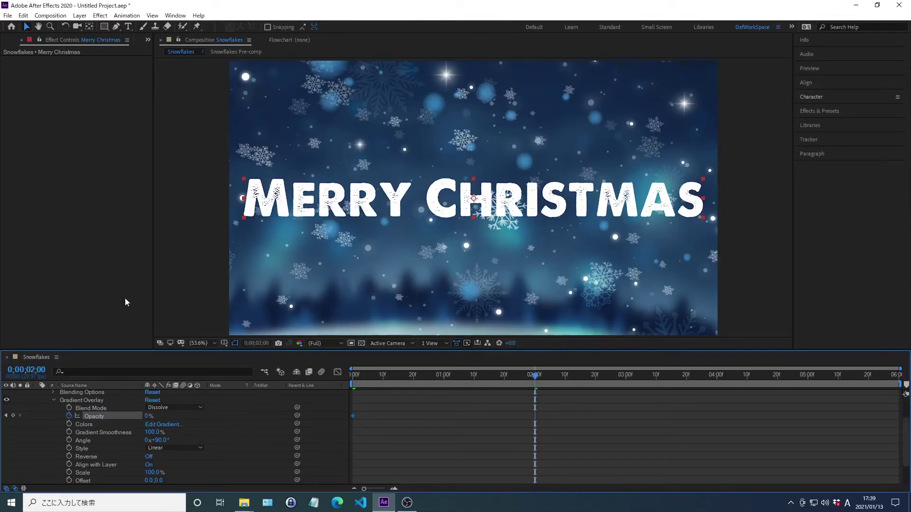
pyautogui.rightClick(94, 417)
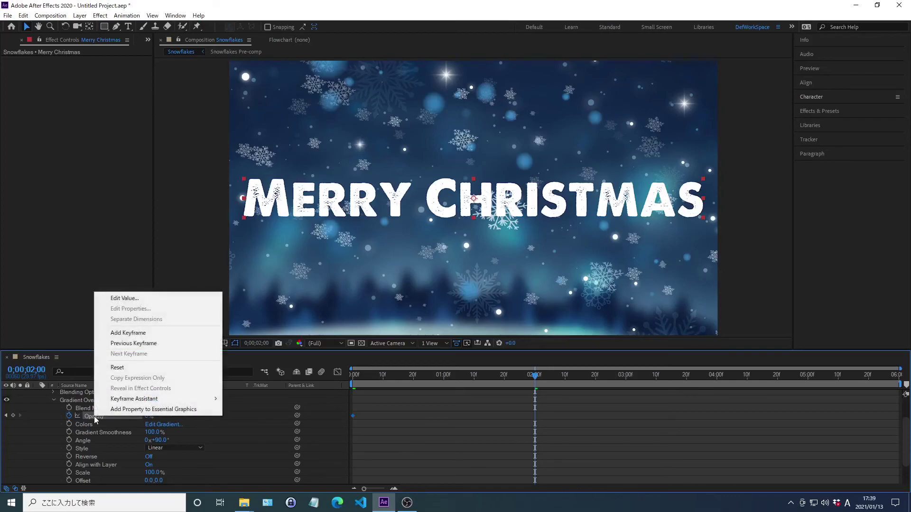
pyautogui.click(125, 298)
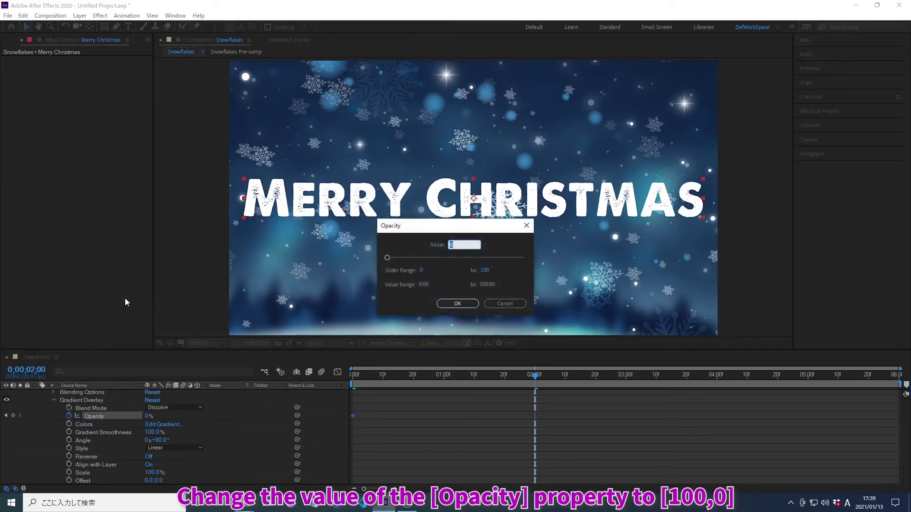
pyautogui.write('100')
pyautogui.press('Return')
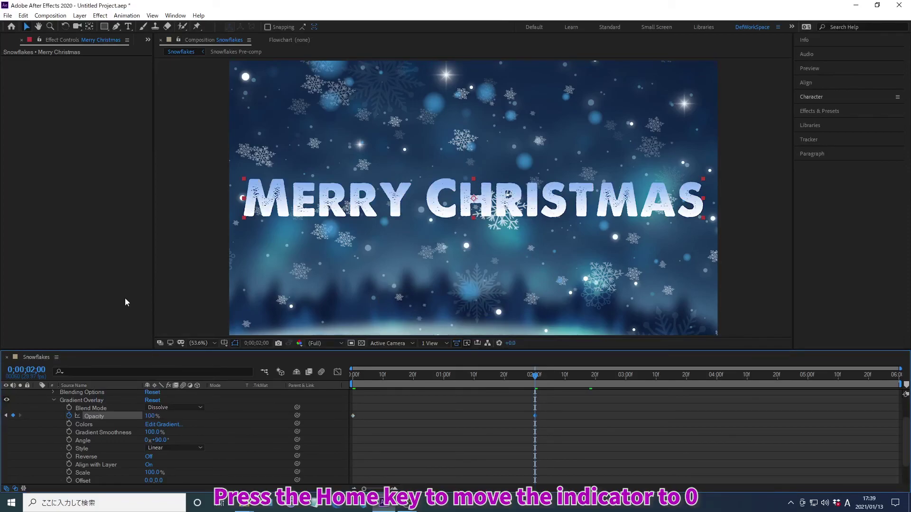
# - Preview the Snowflakes composition's animation from the very beginning
pyautogui.press('Home')
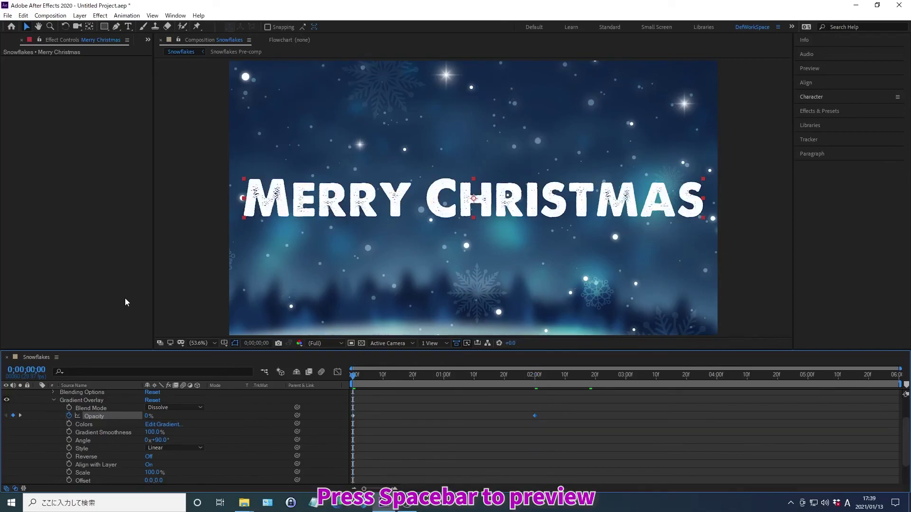
pyautogui.press('space')
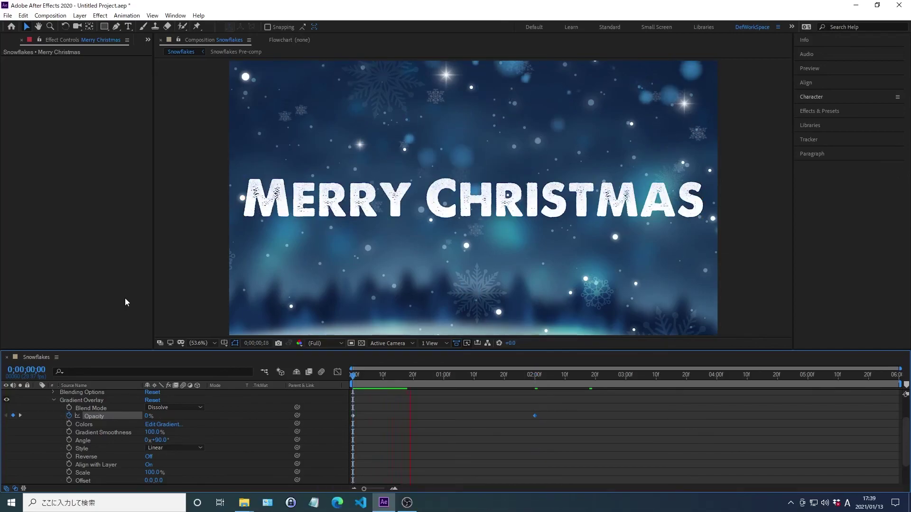